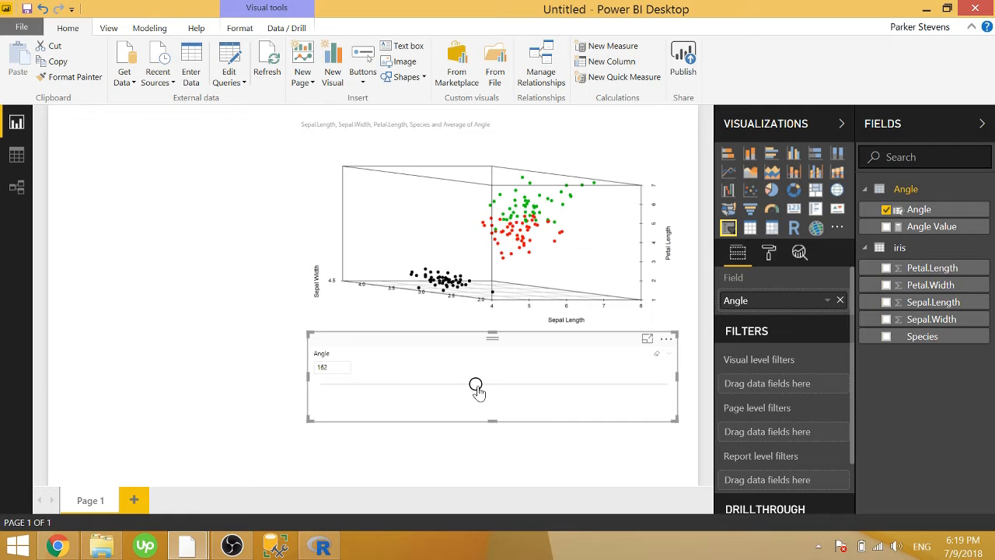
Rotate the finished 3D scatter plot by setting the Angle slicer to 226 and 248, and switch to the blank report
{"action": "left_click_drag", "start_coordinate": [478, 391], "coordinate": [541, 395]}
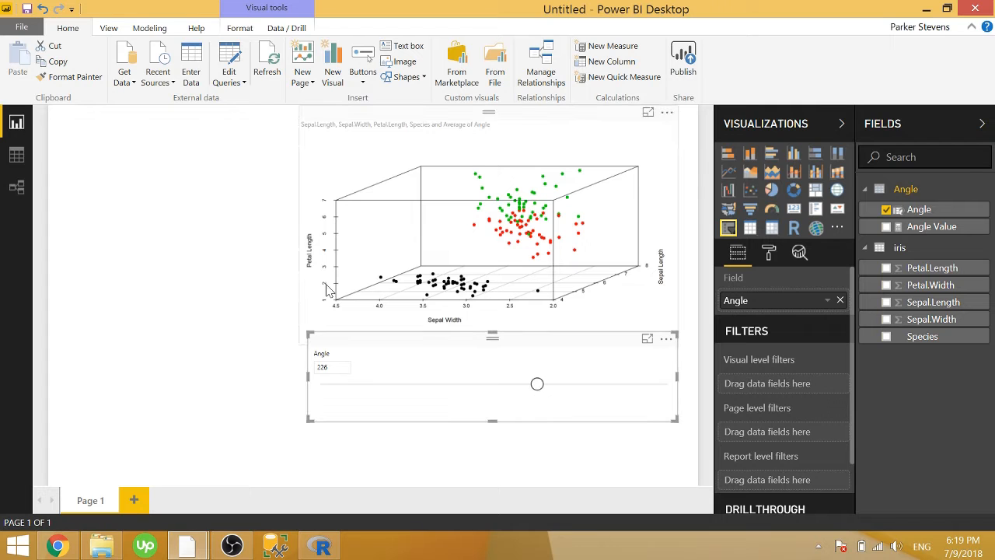
{"action": "left_click_drag", "start_coordinate": [536, 384], "coordinate": [555, 388]}
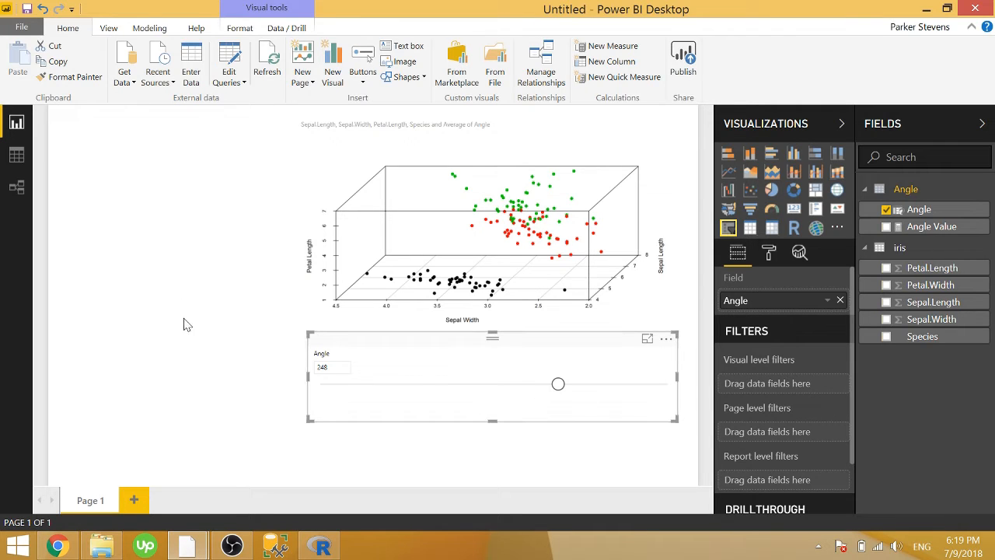
{"action": "mouse_move", "coordinate": [187, 546]}
{"action": "left_click", "coordinate": [230, 511]}
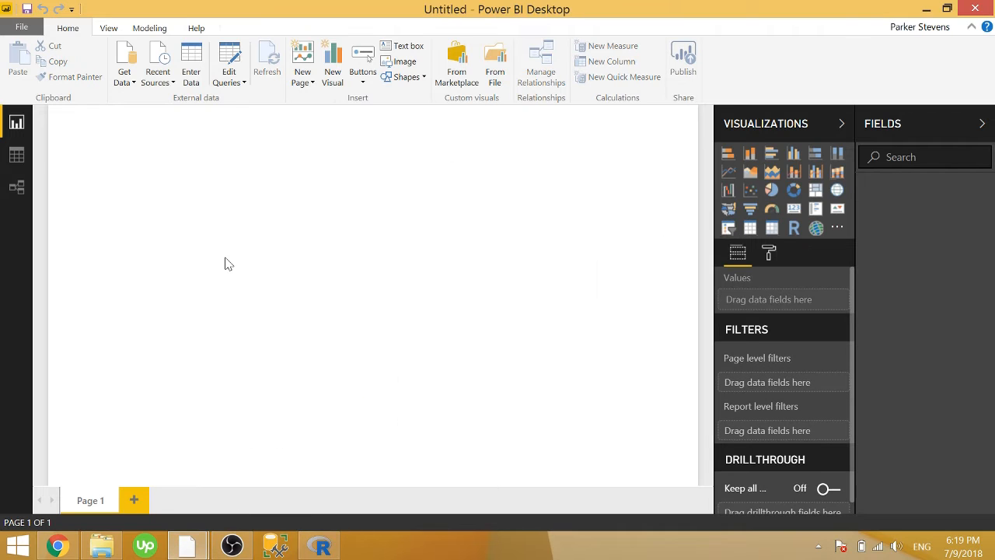
Check which R home directory and R IDE are configured in the global R scripting options
{"action": "left_click", "coordinate": [21, 28]}
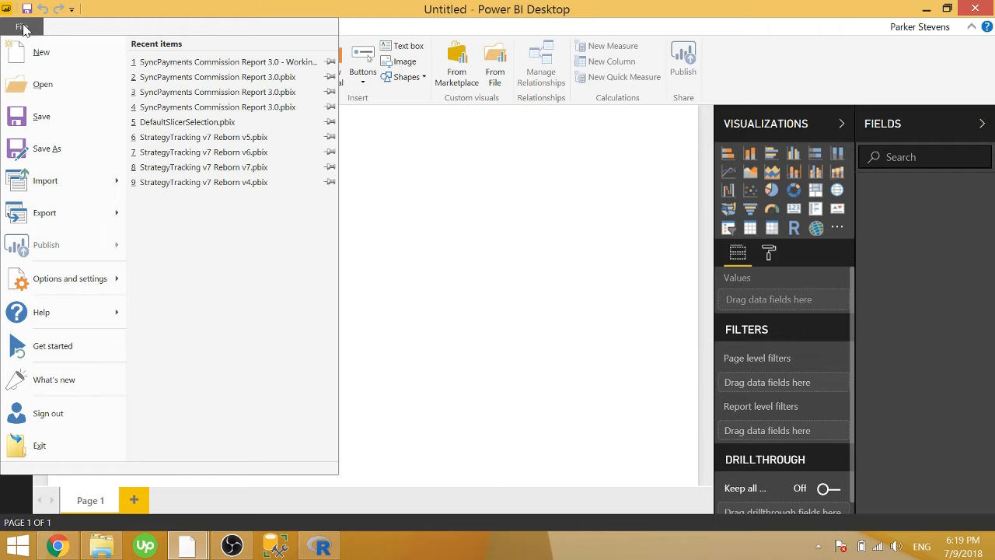
{"action": "mouse_move", "coordinate": [68, 278]}
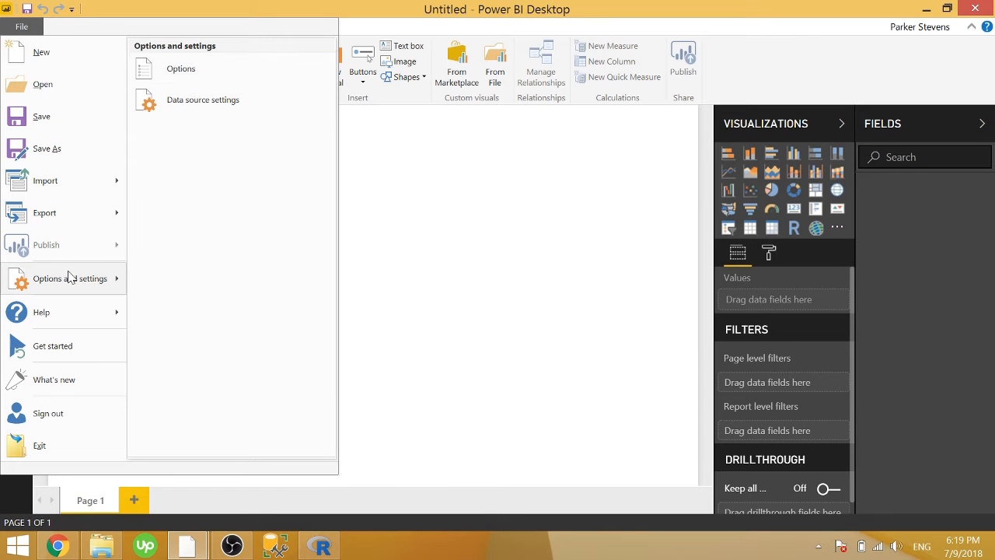
{"action": "left_click", "coordinate": [180, 70]}
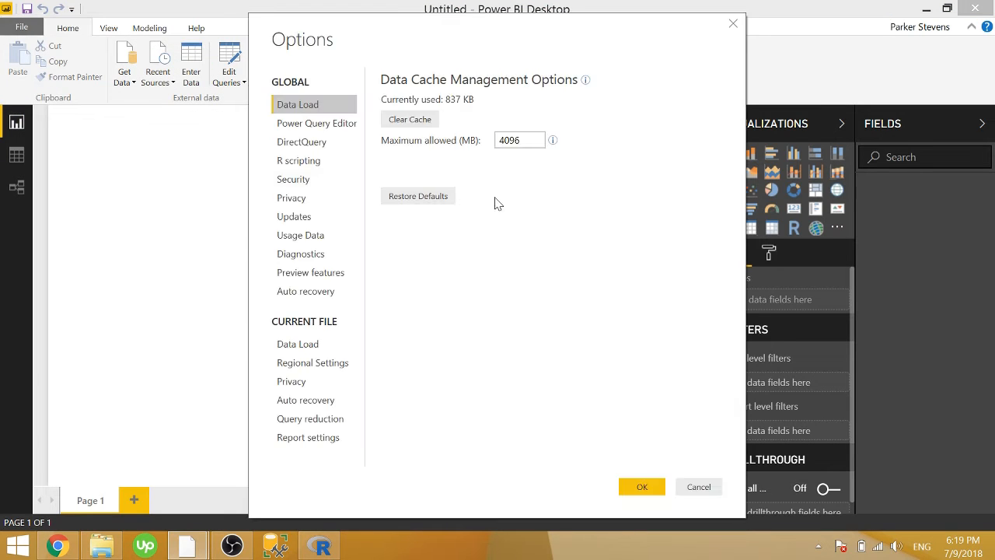
{"action": "left_click", "coordinate": [331, 161]}
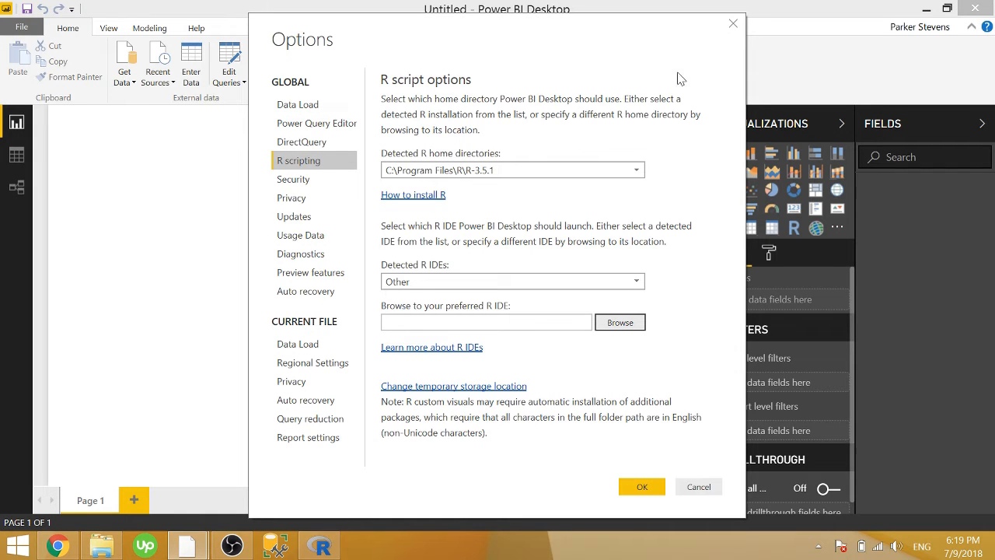
{"action": "left_click", "coordinate": [733, 23]}
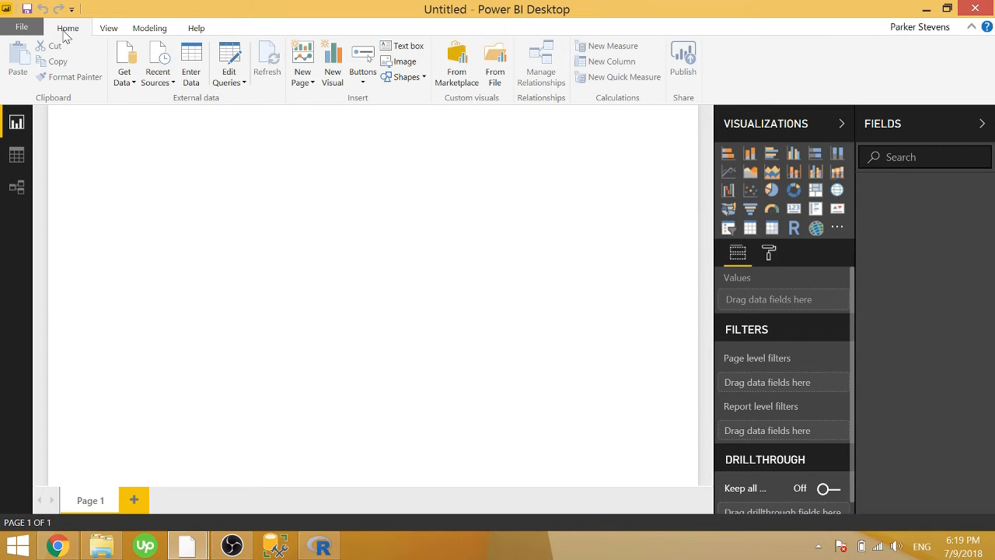
Connect to an R script data source that runs the script data(iris)
{"action": "left_click", "coordinate": [124, 75]}
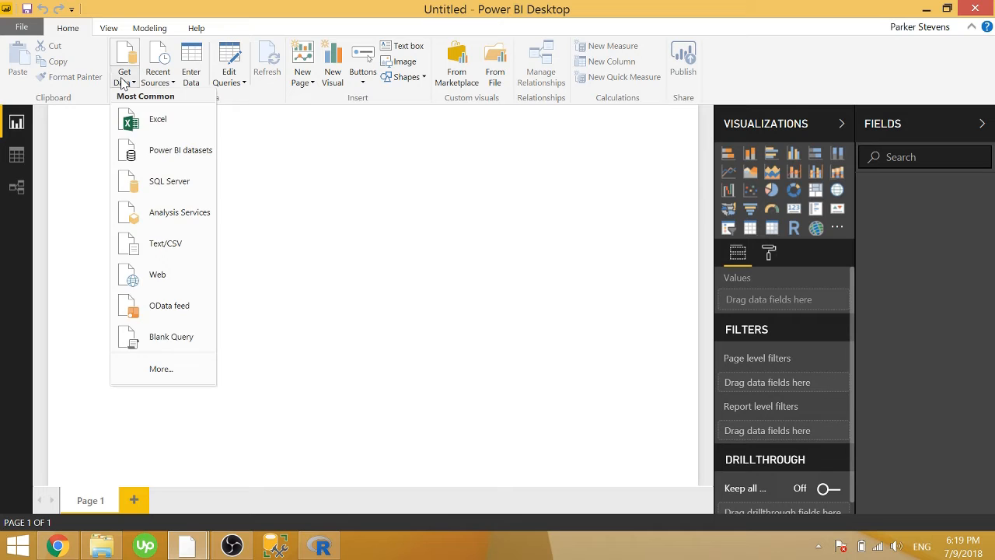
{"action": "left_click", "coordinate": [181, 368]}
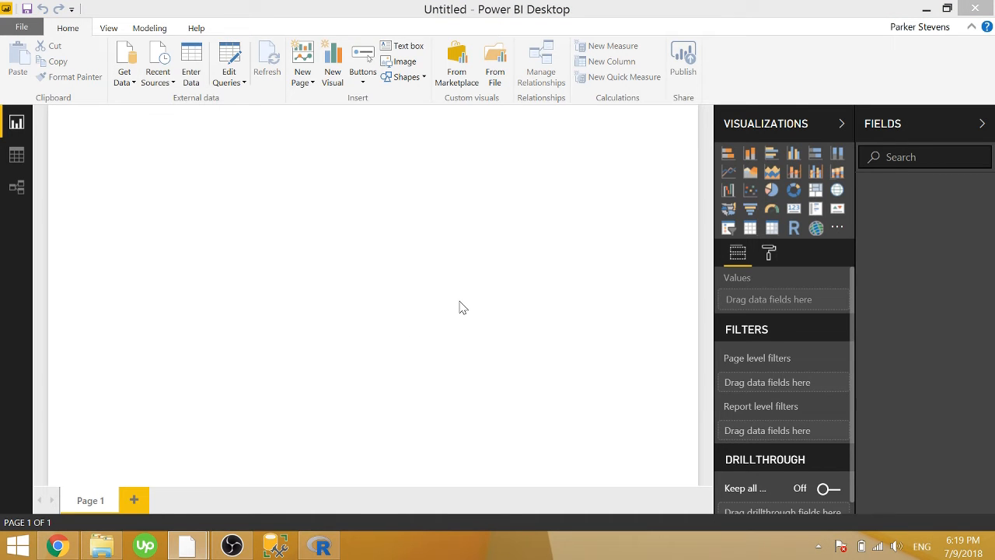
{"action": "left_click", "coordinate": [304, 239]}
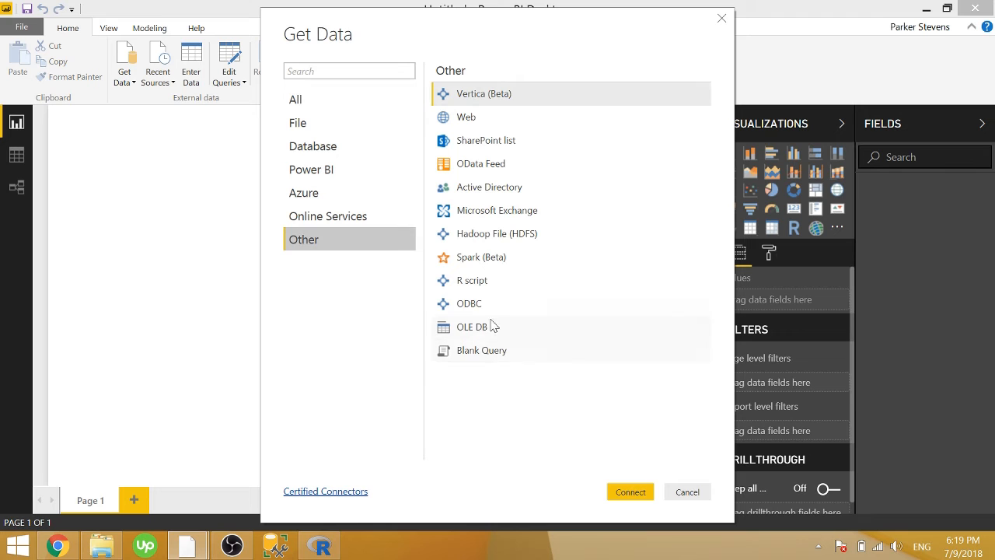
{"action": "left_click", "coordinate": [475, 282]}
{"action": "left_click", "coordinate": [631, 492]}
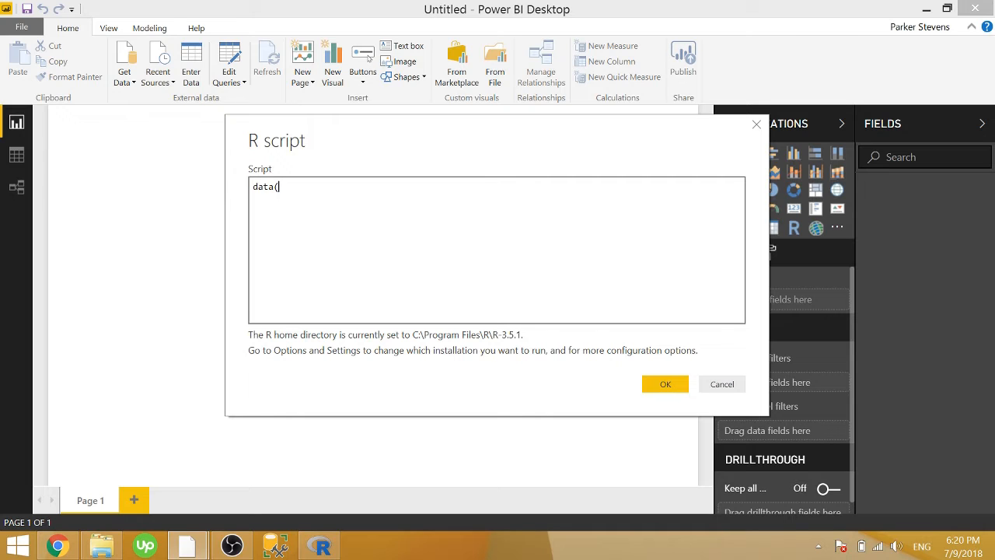
{"action": "type", "text": "ris"}
{"action": "left_click", "coordinate": [666, 385]}
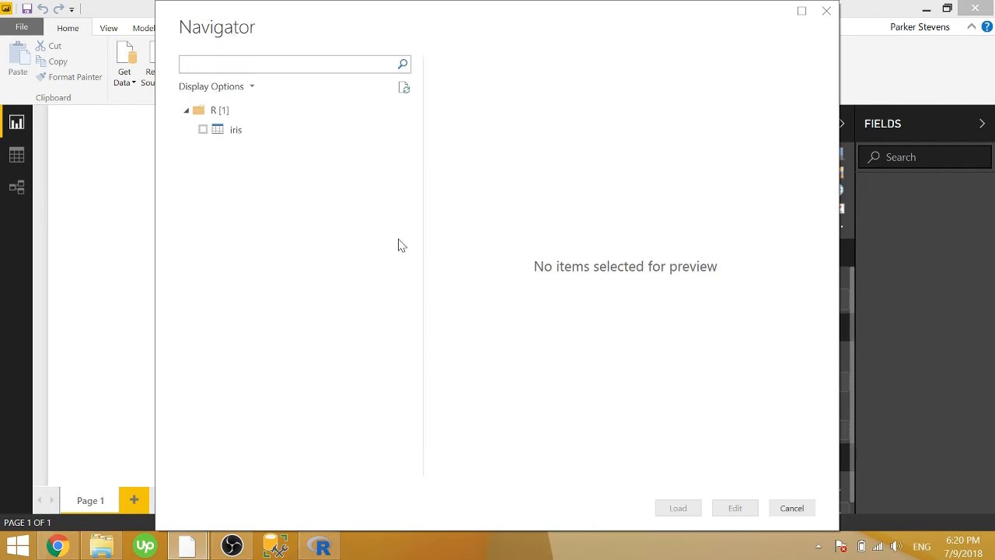
Select the iris table, preview its rows and load it into the data model
{"action": "left_click", "coordinate": [204, 130]}
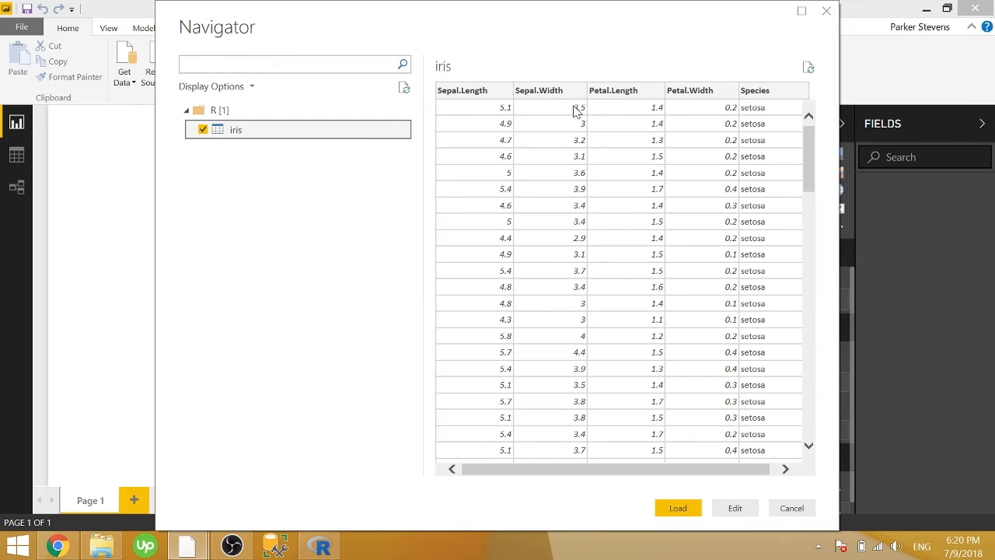
{"action": "left_click_drag", "start_coordinate": [808, 168], "coordinate": [809, 145]}
{"action": "left_click", "coordinate": [674, 507]}
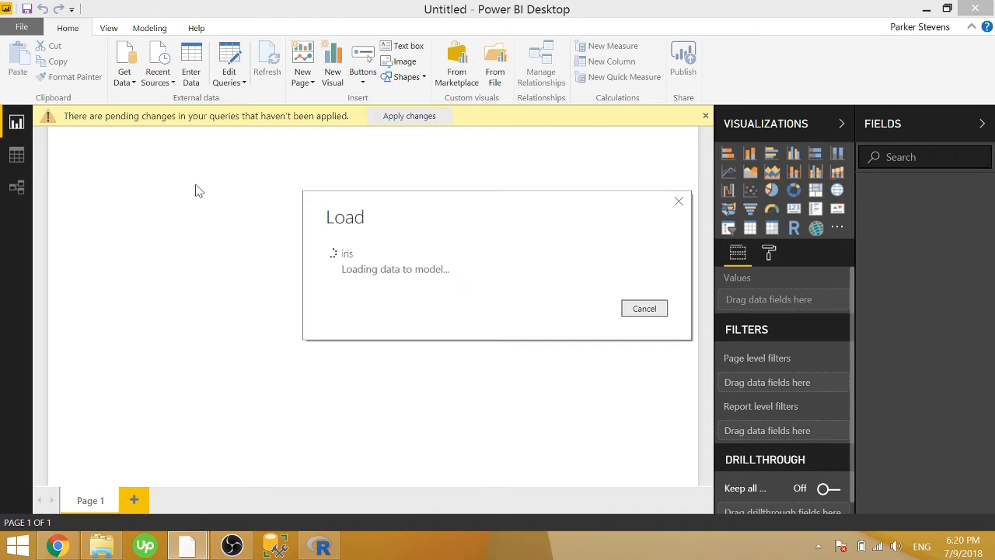
Examine the loaded iris table's rows and species values in the data view
{"action": "left_click", "coordinate": [10, 153]}
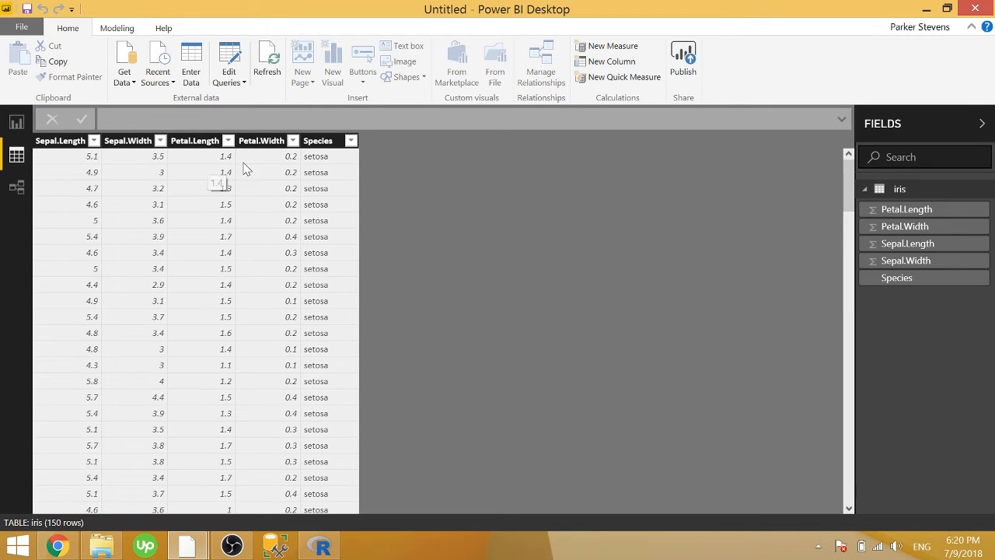
{"action": "scroll", "coordinate": [346, 194], "scroll_direction": "down", "scroll_amount": 3}
{"action": "scroll", "coordinate": [346, 195], "scroll_direction": "down", "scroll_amount": 20}
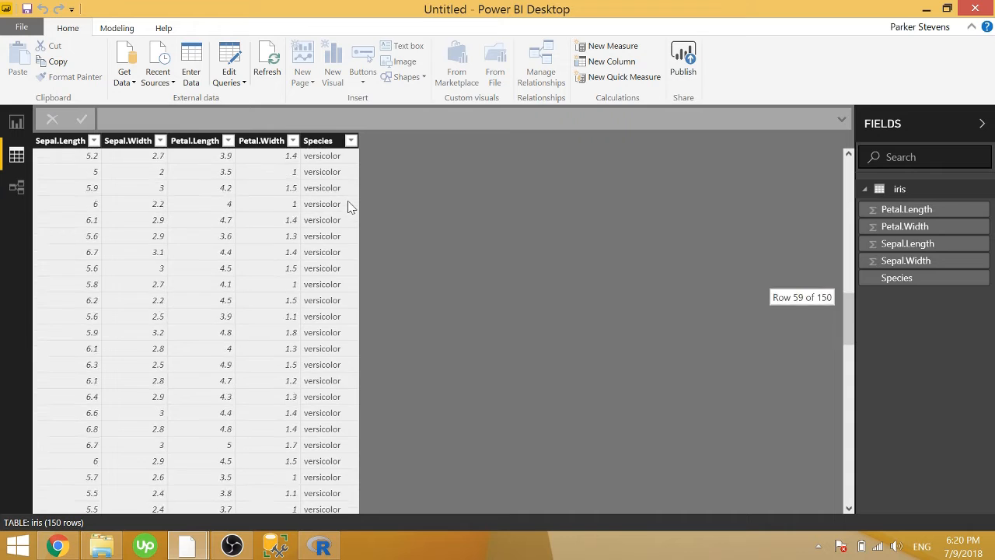
{"action": "scroll", "coordinate": [320, 224], "scroll_direction": "up", "scroll_amount": 20}
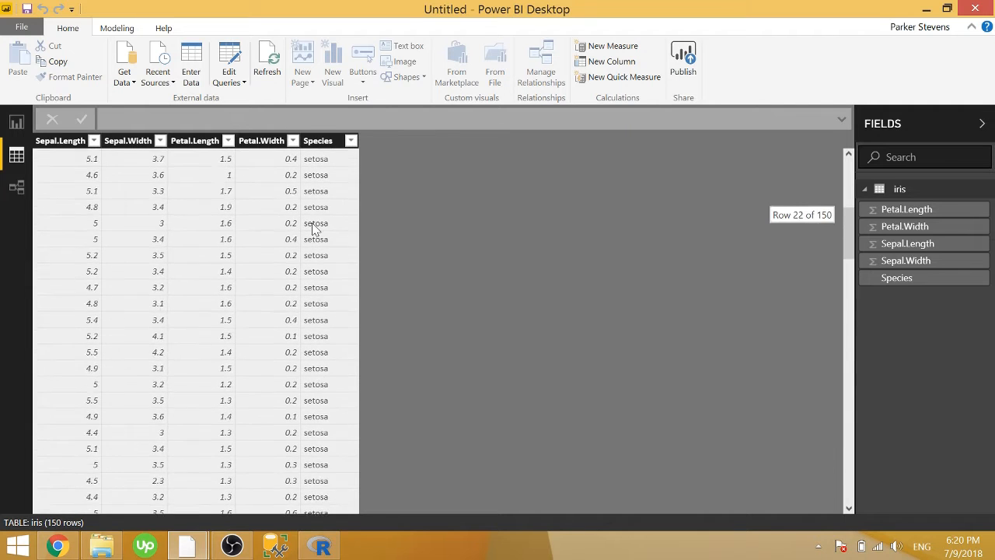
Return to the report page, add an R script visual with script visuals enabled, and use Sepal.Length as its first value
{"action": "left_click", "coordinate": [14, 126]}
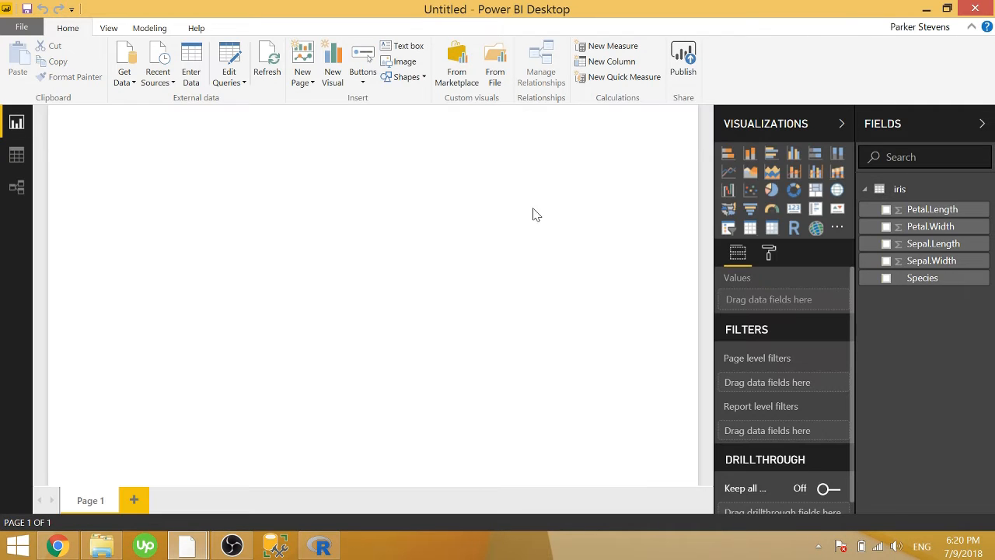
{"action": "left_click", "coordinate": [798, 232]}
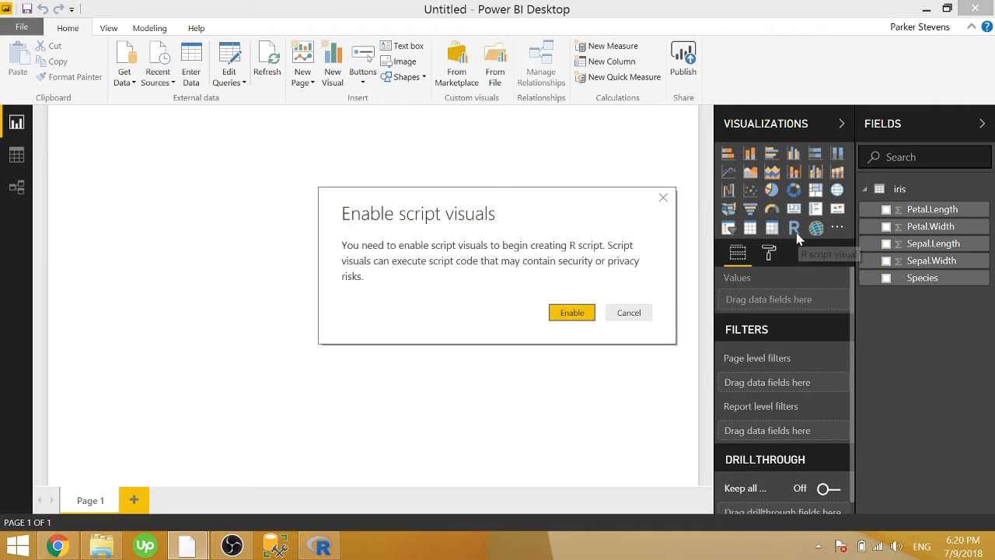
{"action": "left_click", "coordinate": [571, 313]}
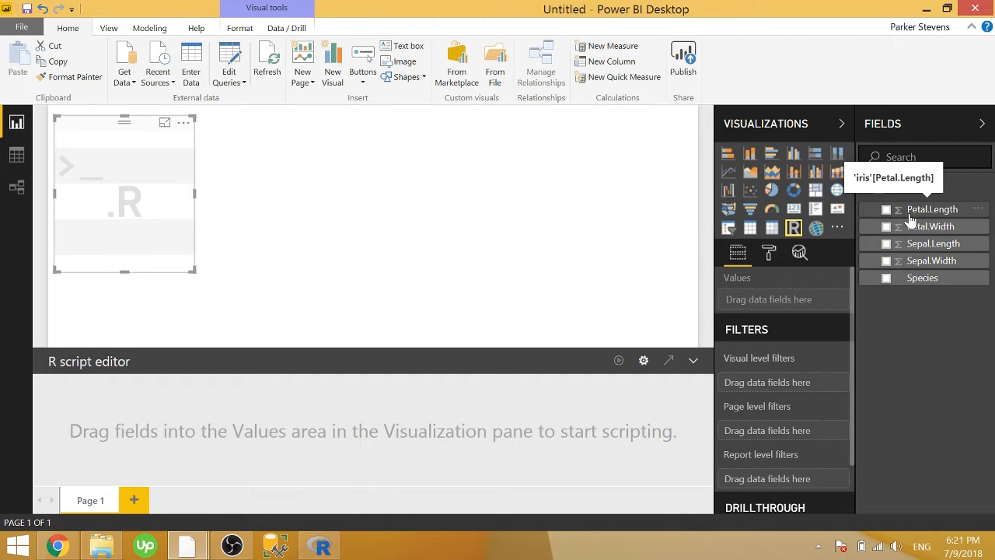
{"action": "left_click_drag", "start_coordinate": [945, 208], "coordinate": [944, 211]}
{"action": "left_click_drag", "start_coordinate": [931, 246], "coordinate": [782, 301]}
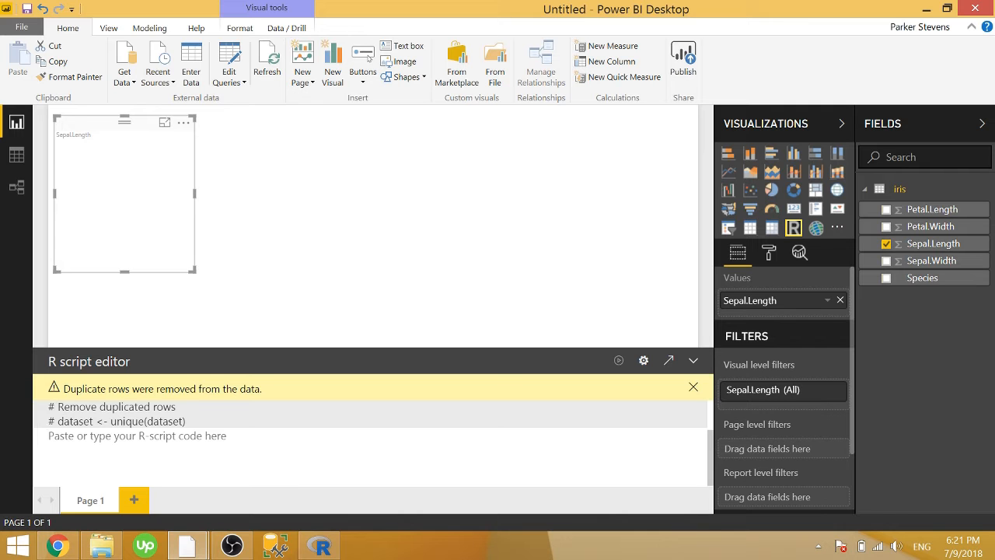
Switch to the R console and install the scatterplot3d package with install.packages("scatterplot3d")
{"action": "left_click", "coordinate": [319, 546]}
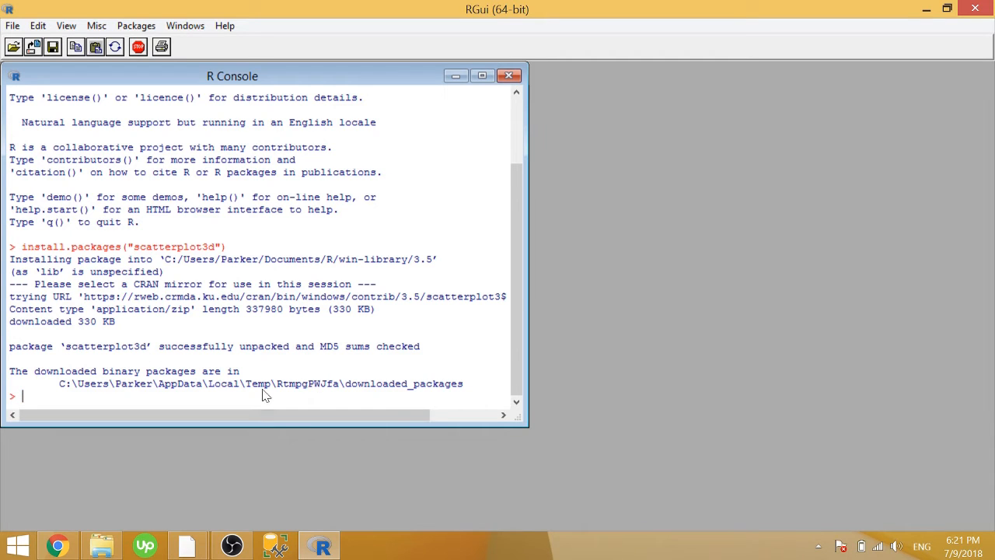
{"action": "key", "text": "Up"}
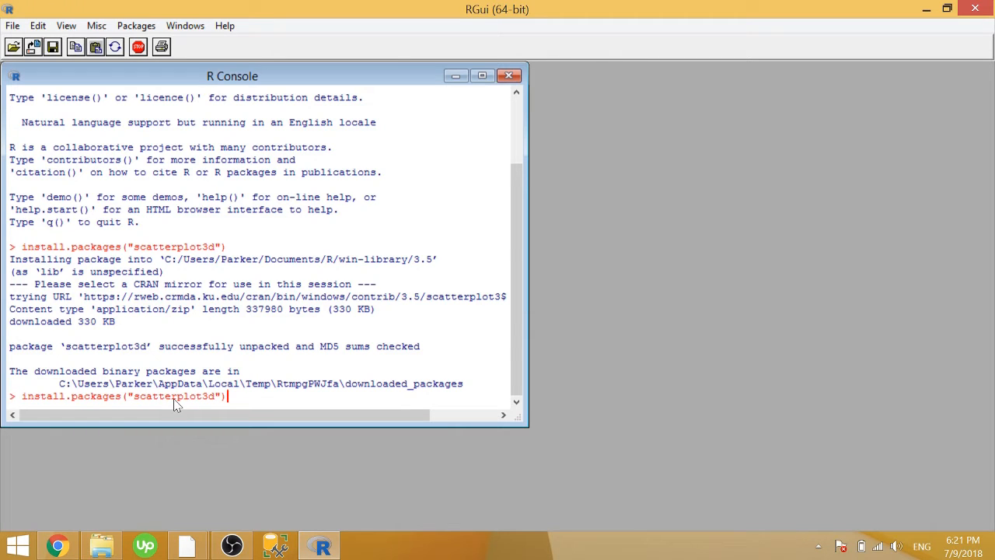
{"action": "key", "text": "Return"}
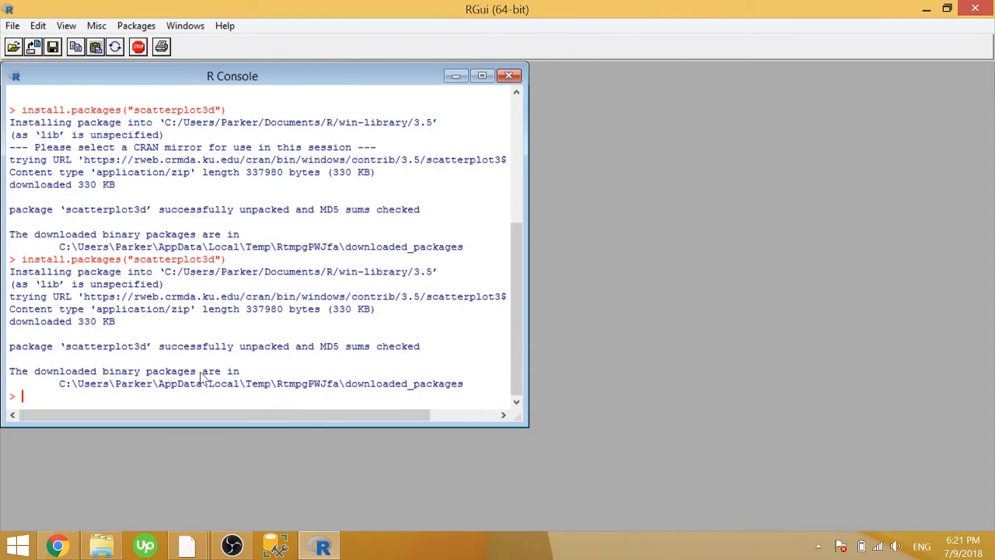
Switch back to the new Power BI report and enter library(scatterplot3d) in the R visual's script
{"action": "mouse_move", "coordinate": [187, 546]}
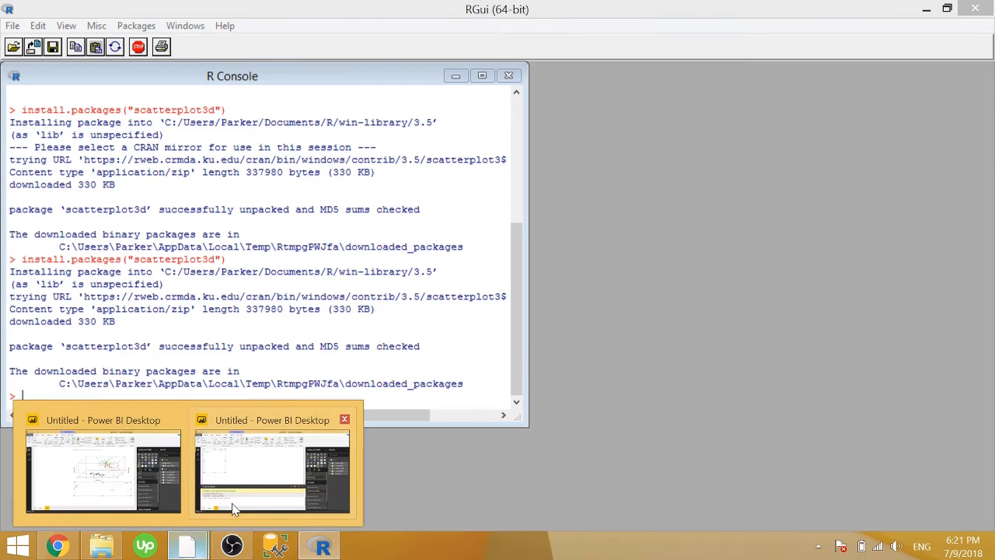
{"action": "left_click", "coordinate": [226, 489]}
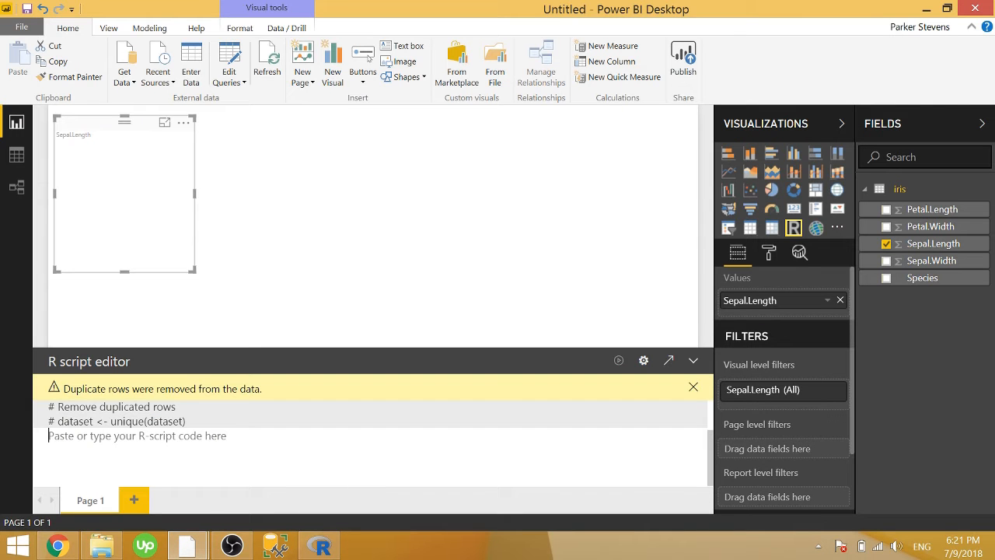
{"action": "type", "text": "librar"}
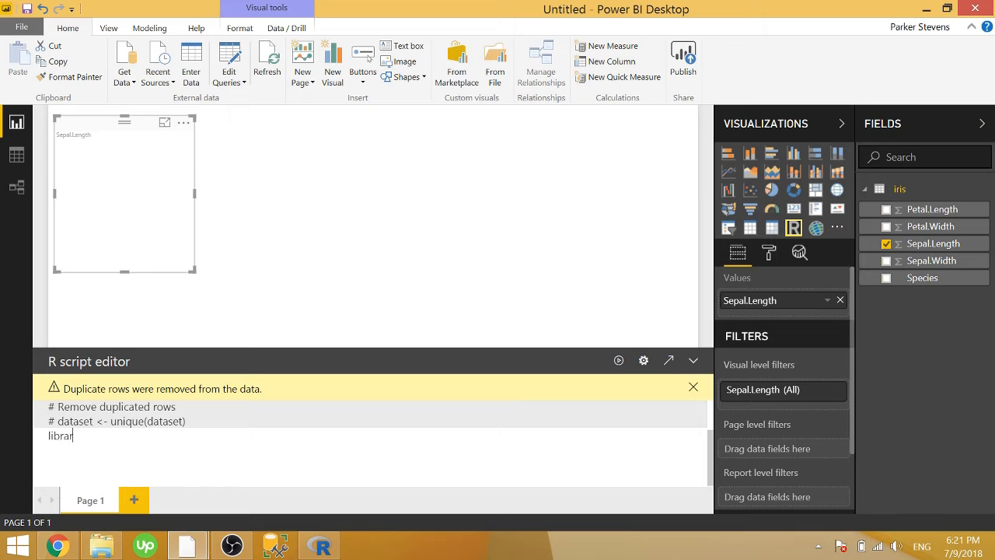
{"action": "type", "text": "y(scatterplot3d"}
{"action": "key", "text": "Return"}
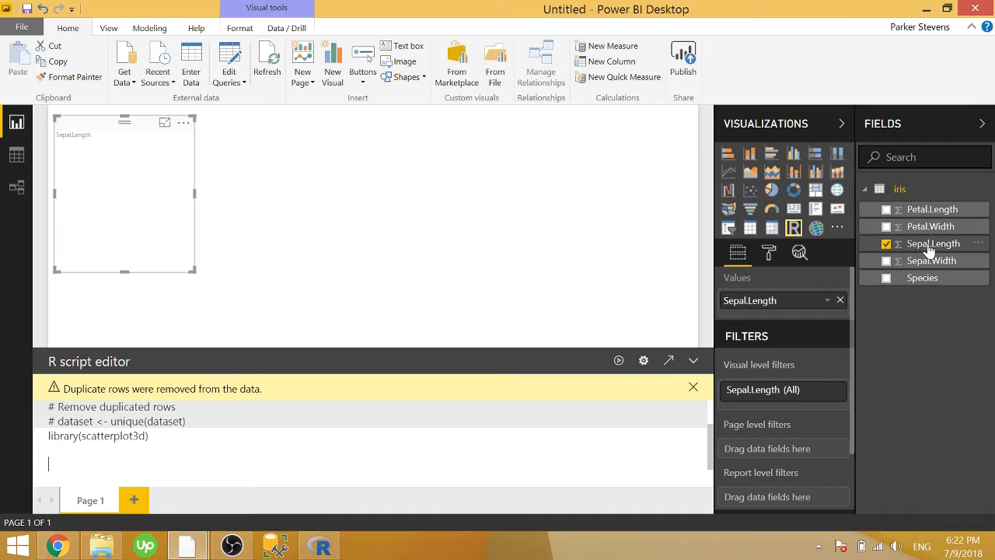
Add Sepal.Width, Petal.Length and Species to the R visual's values, in that order
{"action": "left_click_drag", "start_coordinate": [929, 262], "coordinate": [773, 312]}
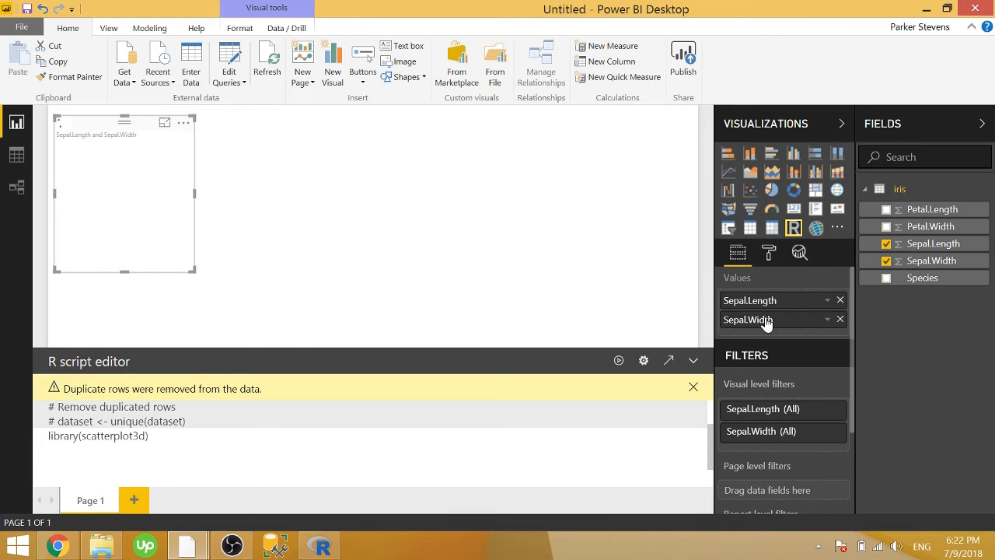
{"action": "left_click_drag", "start_coordinate": [909, 215], "coordinate": [777, 340]}
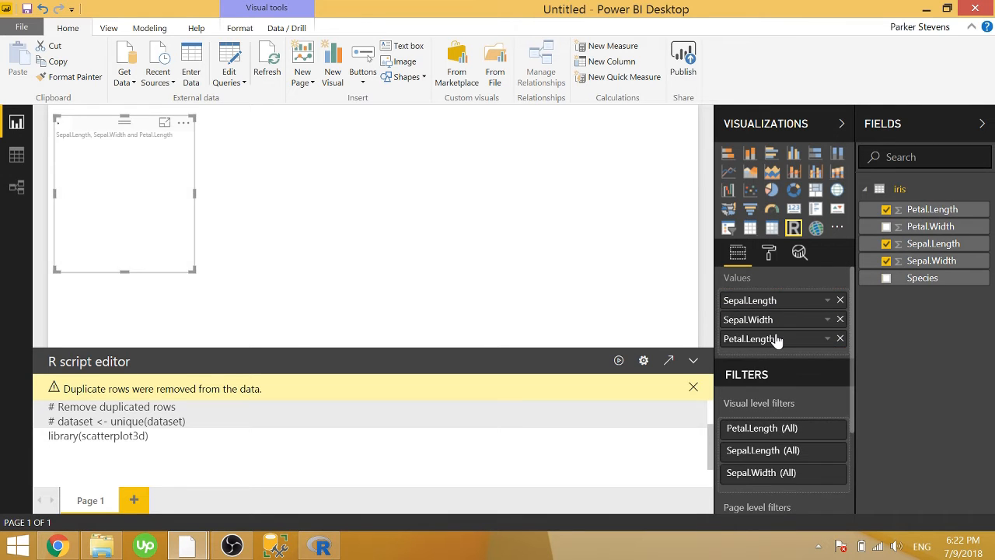
{"action": "left_click_drag", "start_coordinate": [930, 279], "coordinate": [780, 355]}
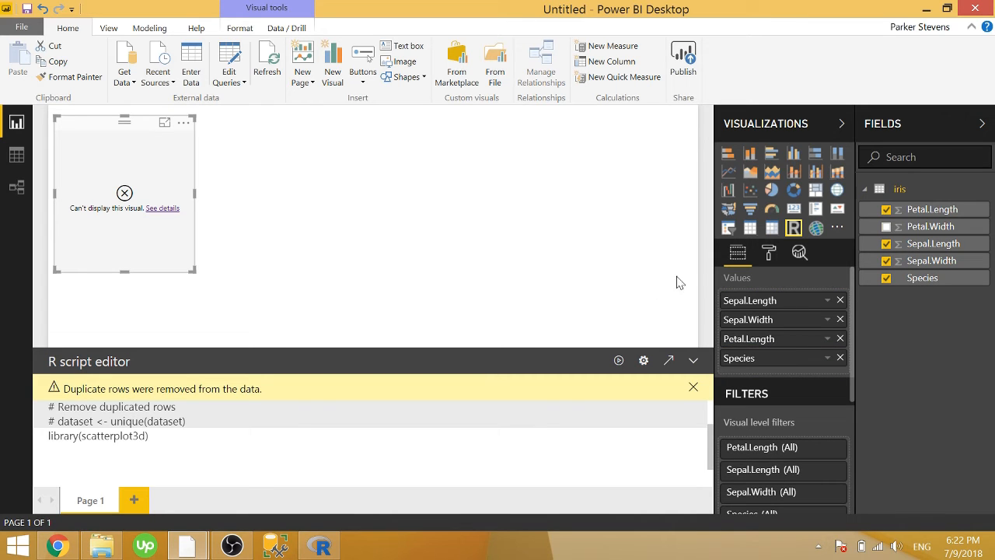
Set Sepal.Length and Sepal.Width in the R visual's values to Don't summarize
{"action": "left_click", "coordinate": [828, 301]}
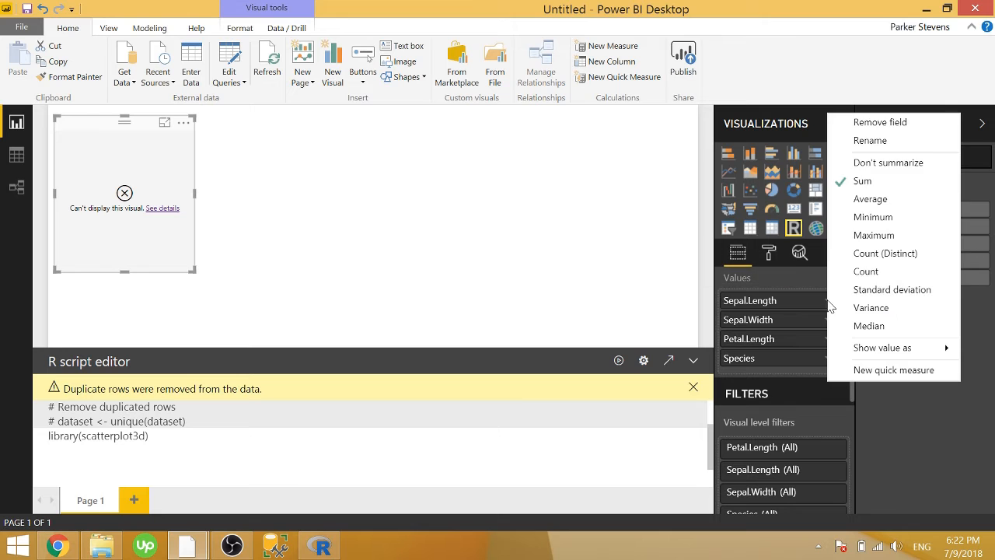
{"action": "left_click", "coordinate": [883, 167]}
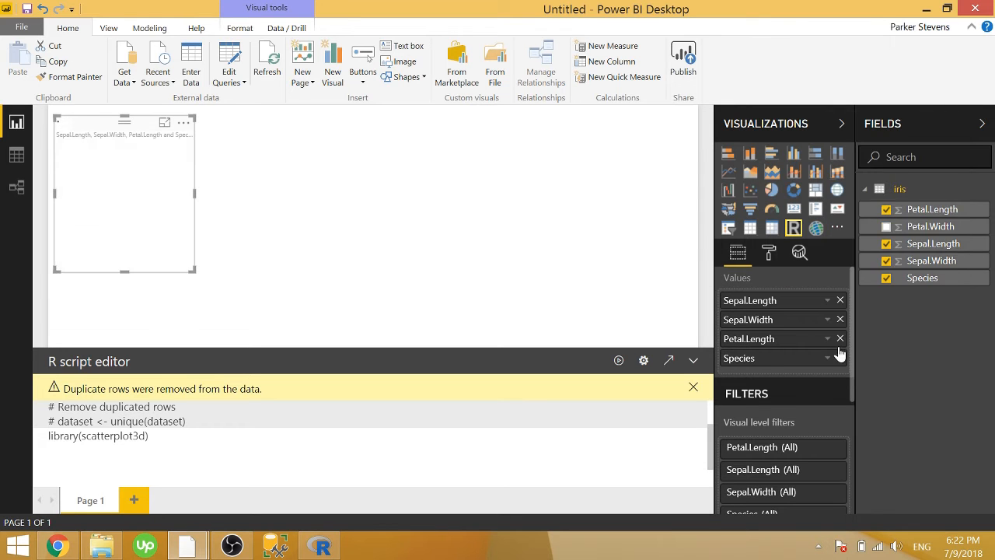
{"action": "left_click", "coordinate": [827, 320]}
{"action": "left_click", "coordinate": [871, 162]}
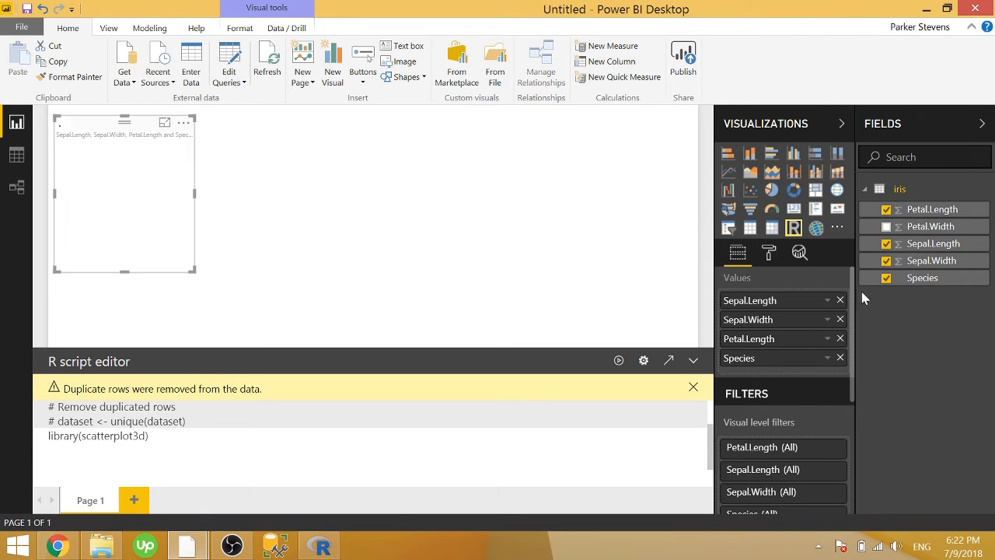
Set Petal.Length in the R visual's values to Don't summarize and open the summarization options of Species
{"action": "left_click", "coordinate": [828, 339]}
{"action": "left_click", "coordinate": [872, 163]}
{"action": "left_click", "coordinate": [827, 357]}
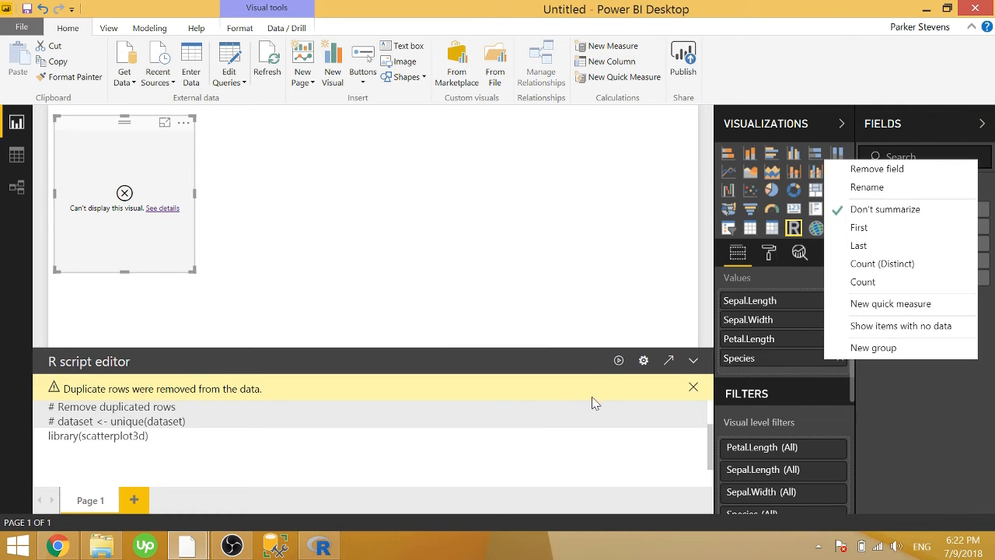
In the R script, define x as dataset$Sepal.Length, y as dataset$Sepal.Width and z as dataset$Petal.Length
{"action": "left_click", "coordinate": [519, 423]}
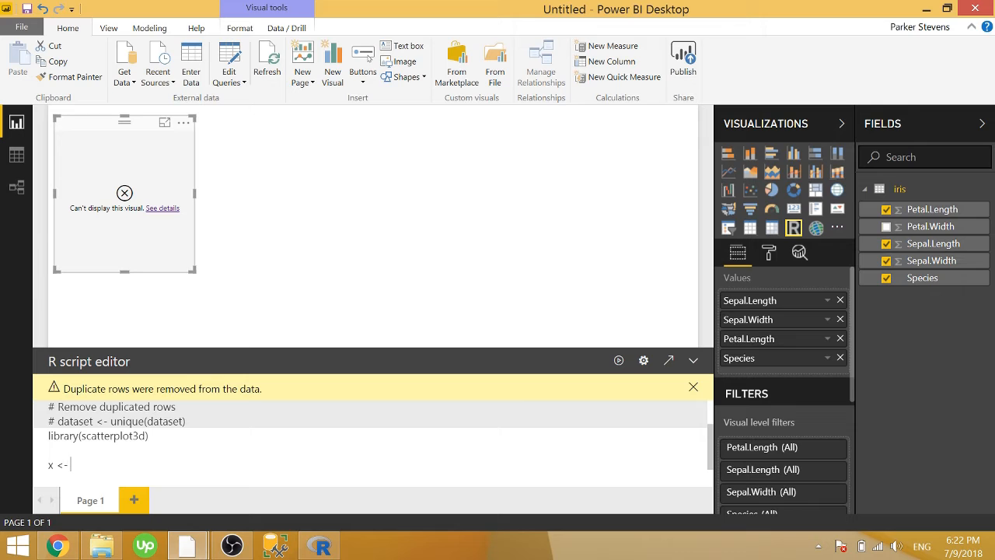
{"action": "type", "text": "dataset$"}
{"action": "type", "text": "Sepal.Length"}
{"action": "key", "text": "Return"}
{"action": "type", "text": "y"}
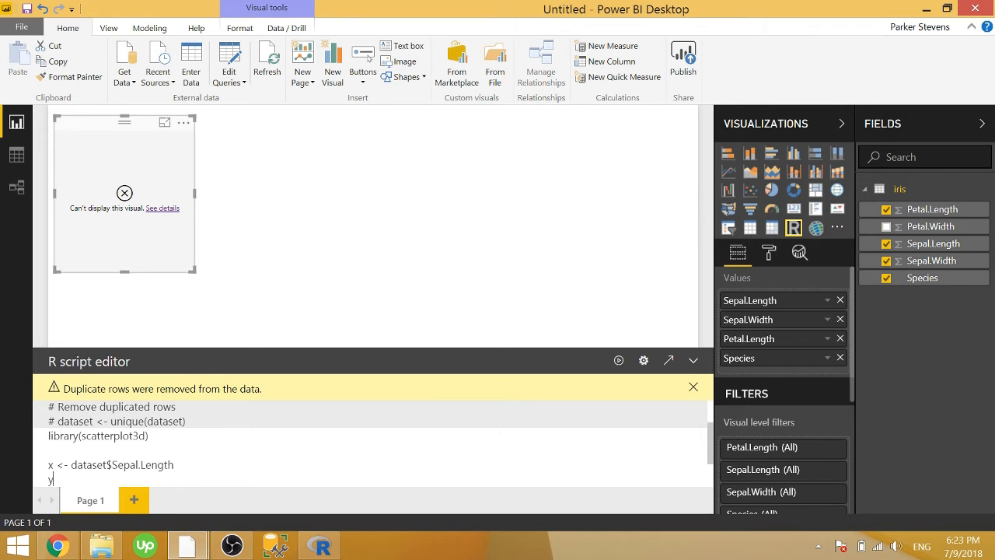
{"action": "type", "text": " <- dataset$Sepal.Width"}
{"action": "key", "text": "Return"}
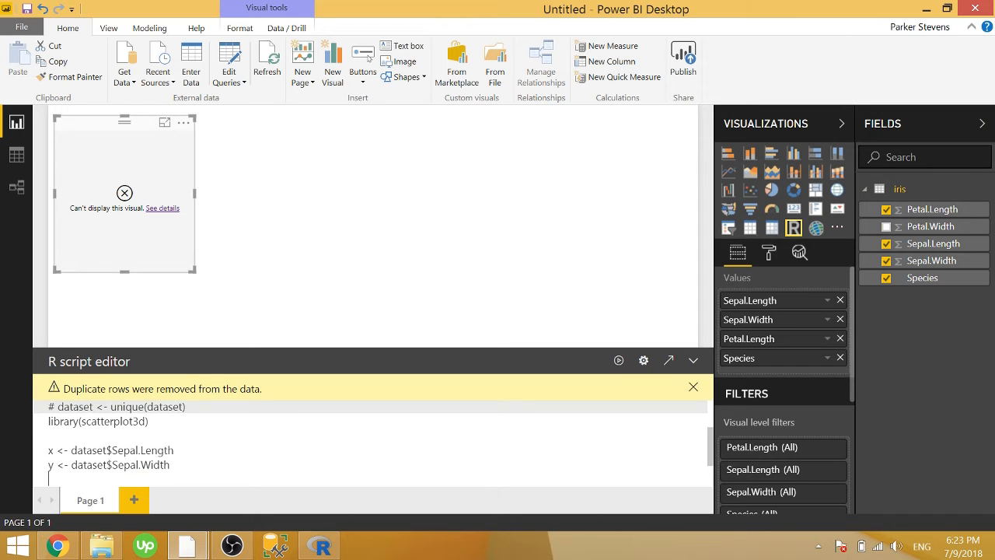
{"action": "type", "text": "z <- dataset$Petal.Length"}
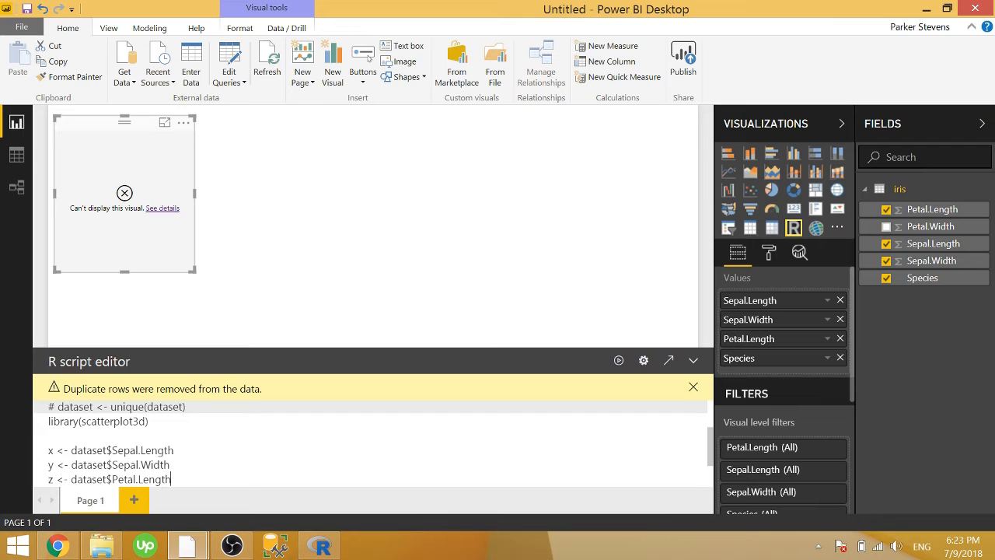
Add the call scatterplot3d(x,y,z) below the variable definitions and run the R script
{"action": "scroll", "coordinate": [373, 443], "scroll_direction": "down", "scroll_amount": 1}
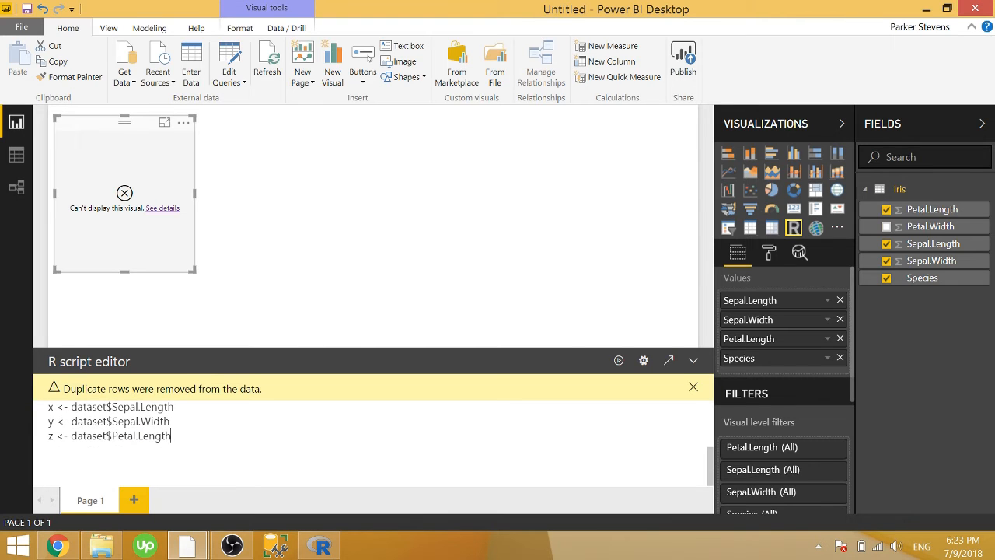
{"action": "key", "text": "Return"}
{"action": "key", "text": "Return"}
{"action": "type", "text": "scatterplot3d(x"}
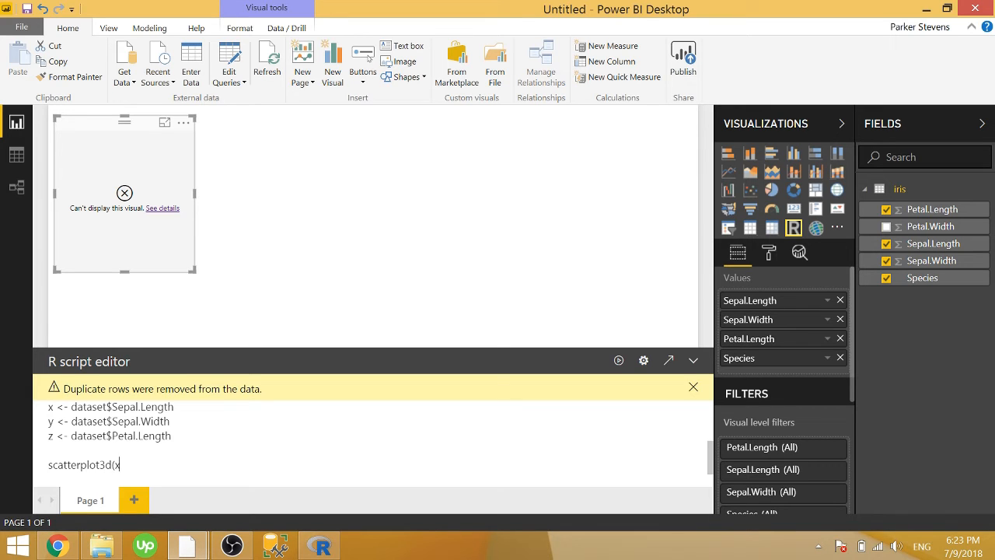
{"action": "type", "text": ",y,z)"}
{"action": "left_click", "coordinate": [619, 361]}
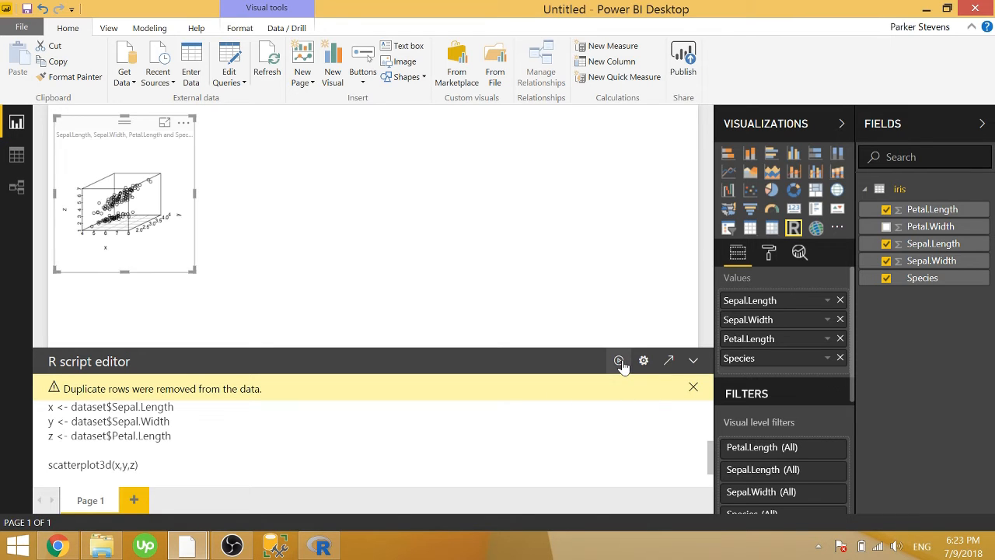
Enlarge the R visual and move it to the upper middle of the report page
{"action": "left_click_drag", "start_coordinate": [194, 271], "coordinate": [513, 291]}
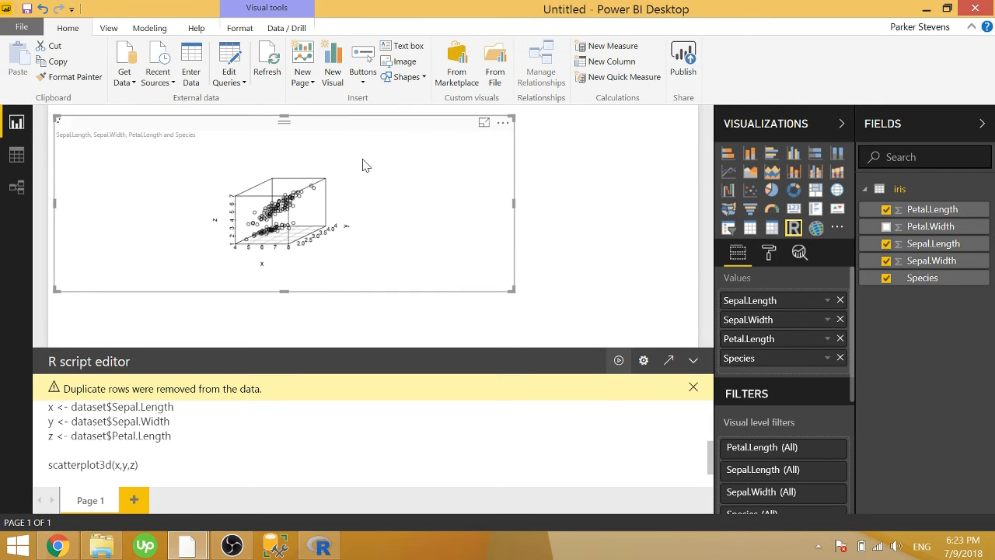
{"action": "left_click_drag", "start_coordinate": [382, 126], "coordinate": [473, 133]}
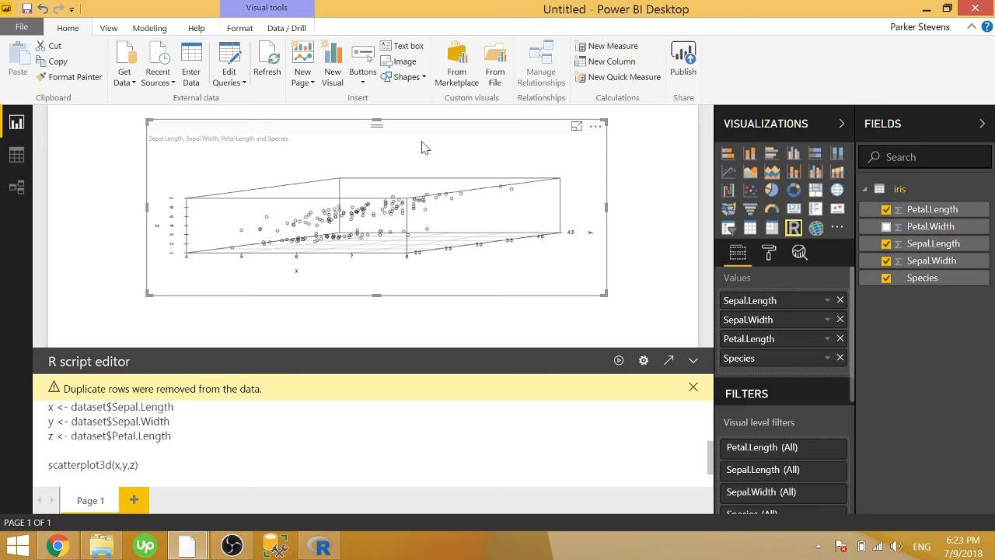
{"action": "left_click_drag", "start_coordinate": [606, 294], "coordinate": [525, 332]}
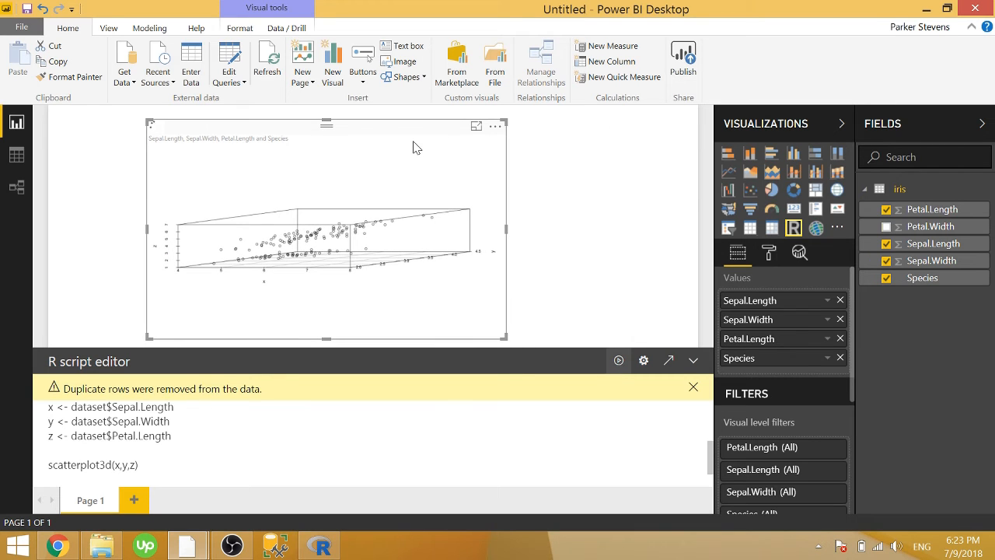
{"action": "left_click_drag", "start_coordinate": [393, 145], "coordinate": [464, 142]}
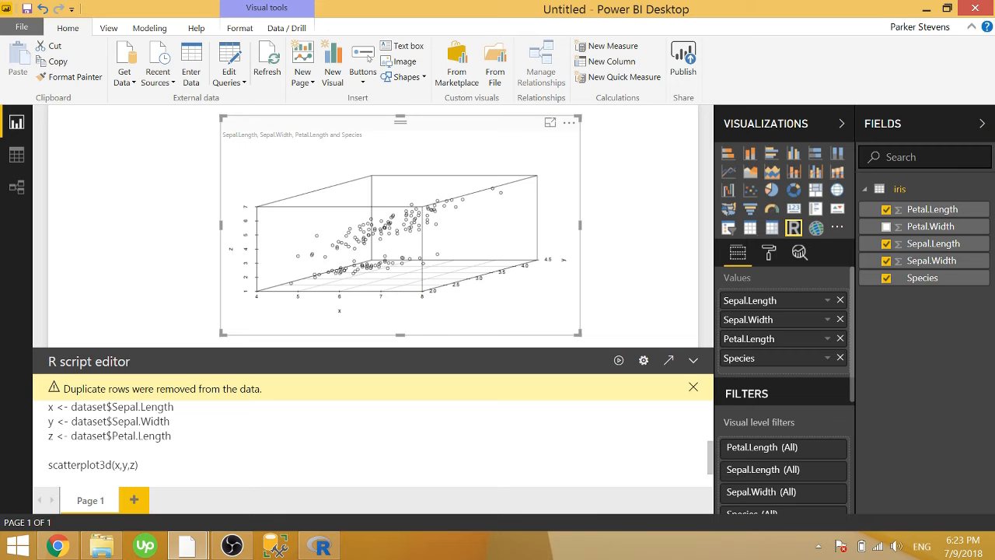
Add the argument color=dataset$Species on a new line of the scatterplot3d call and run the script
{"action": "key", "text": "Return"}
{"action": "type", "text": "color=dataset$Specie"}
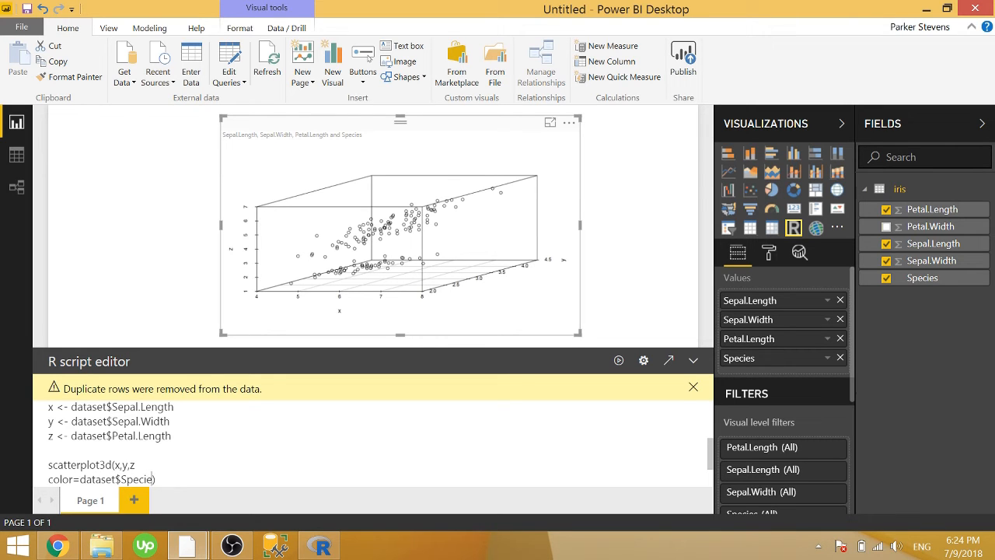
{"action": "type", "text": "s"}
{"action": "left_click", "coordinate": [620, 361]}
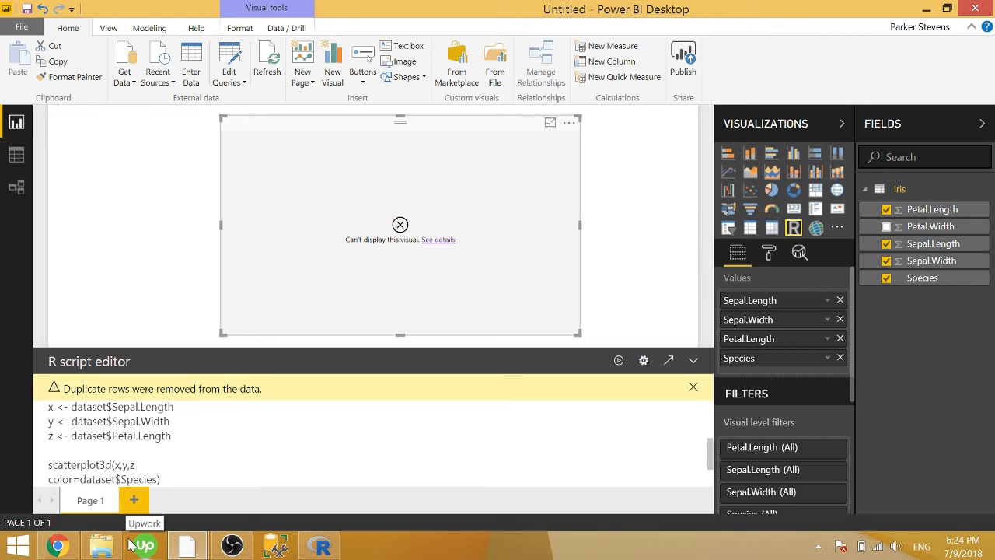
Wrap dataset$Species in as.numeric(), run the script and check the visual's error details
{"action": "type", "text": "as.numeric("}
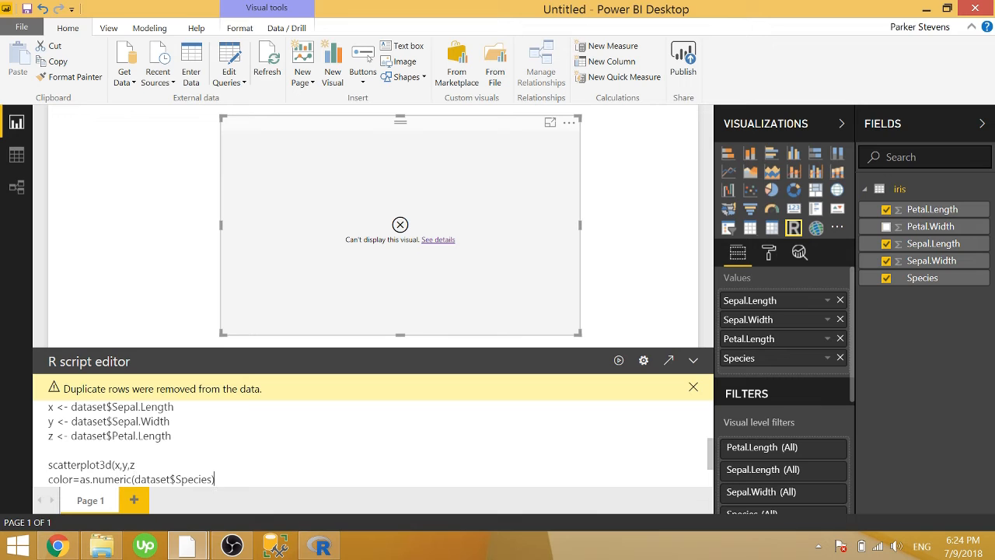
{"action": "type", "text": ")"}
{"action": "left_click", "coordinate": [618, 360]}
{"action": "left_click", "coordinate": [438, 239]}
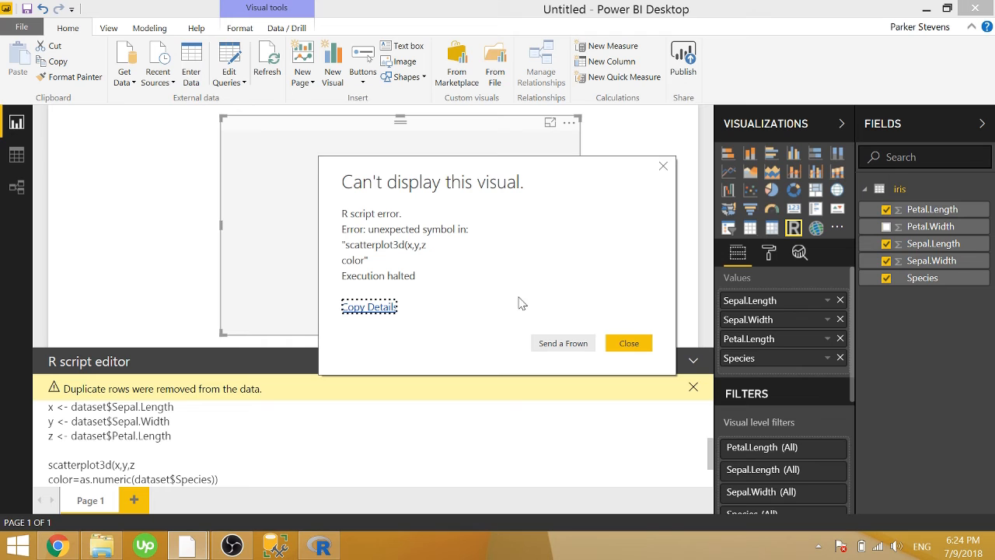
{"action": "left_click", "coordinate": [629, 342]}
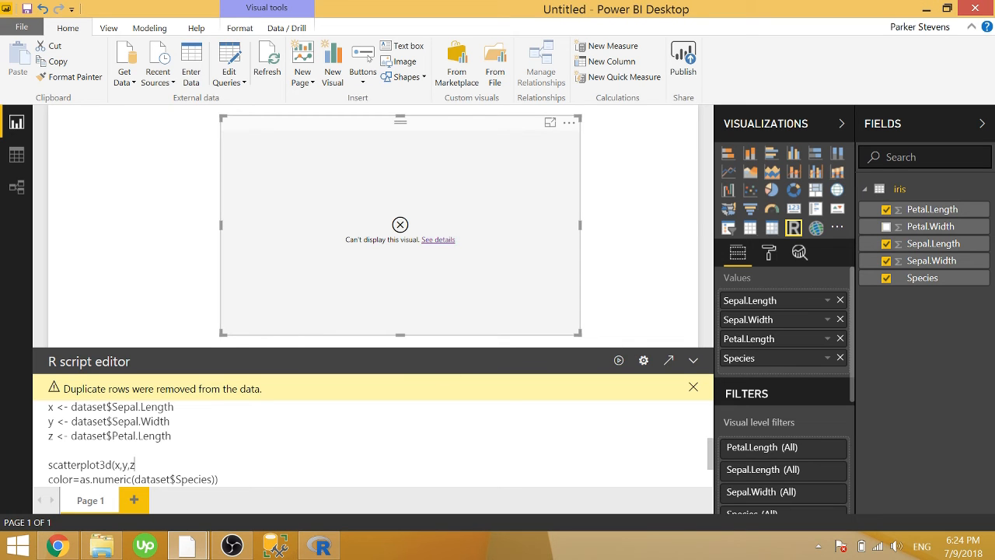
Add the missing comma after z in the scatterplot3d call and run the script
{"action": "type", "text": ","}
{"action": "left_click", "coordinate": [618, 360]}
{"action": "left_click", "coordinate": [618, 360]}
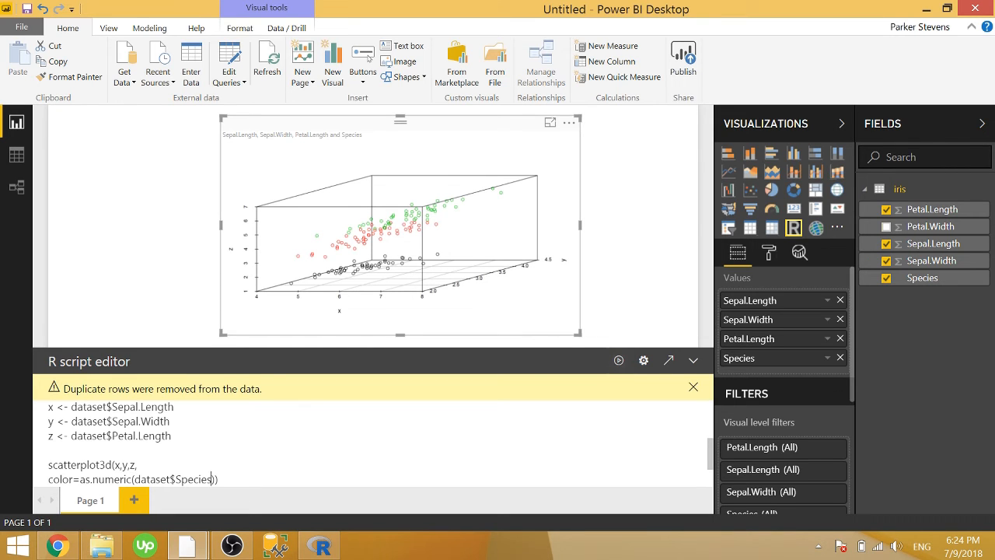
Add the argument pch=19 on a new line of the scatterplot3d call and run the script
{"action": "type", "text": ","}
{"action": "key", "text": "Return"}
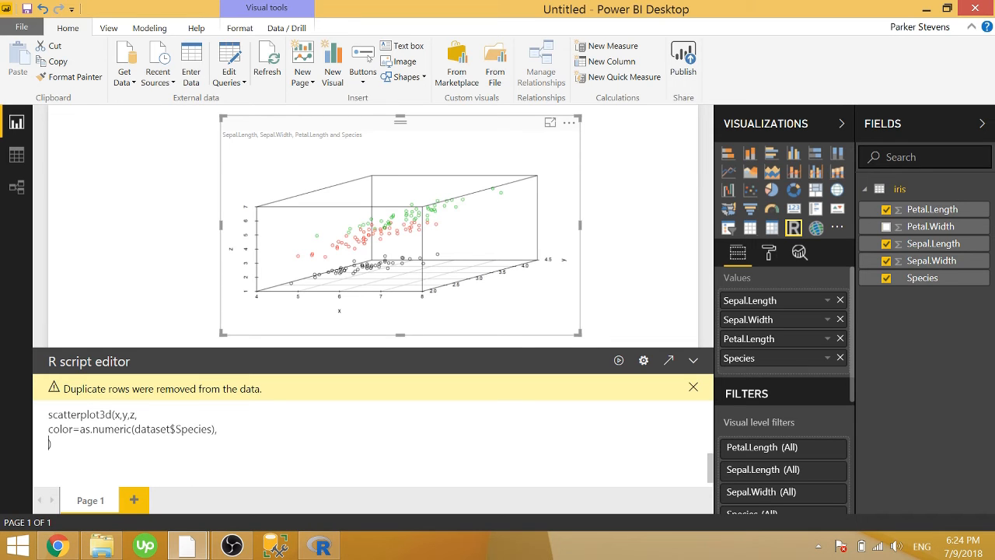
{"action": "type", "text": "pch="}
{"action": "type", "text": "19"}
{"action": "left_click", "coordinate": [618, 360]}
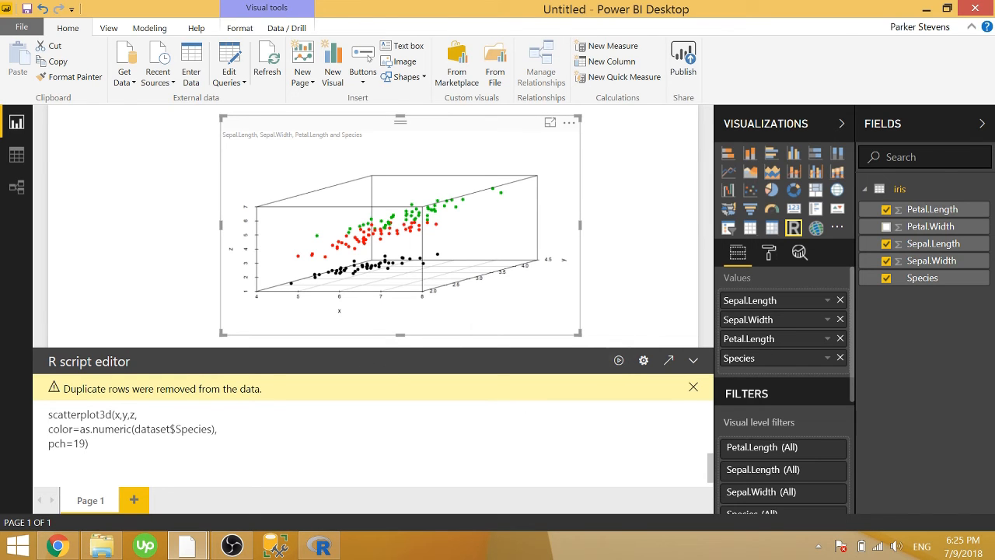
Add the argument xlab="Sepal Length" on a new line after pch=19 in the scatterplot3d call
{"action": "type", "text": ","}
{"action": "key", "text": "Return"}
{"action": "type", "text": "xlab"}
{"action": "type", "text": "=\""}
{"action": "type", "text": "Sep"}
{"action": "type", "text": "al Length\""}
{"action": "type", "text": ","}
{"action": "key", "text": "Return"}
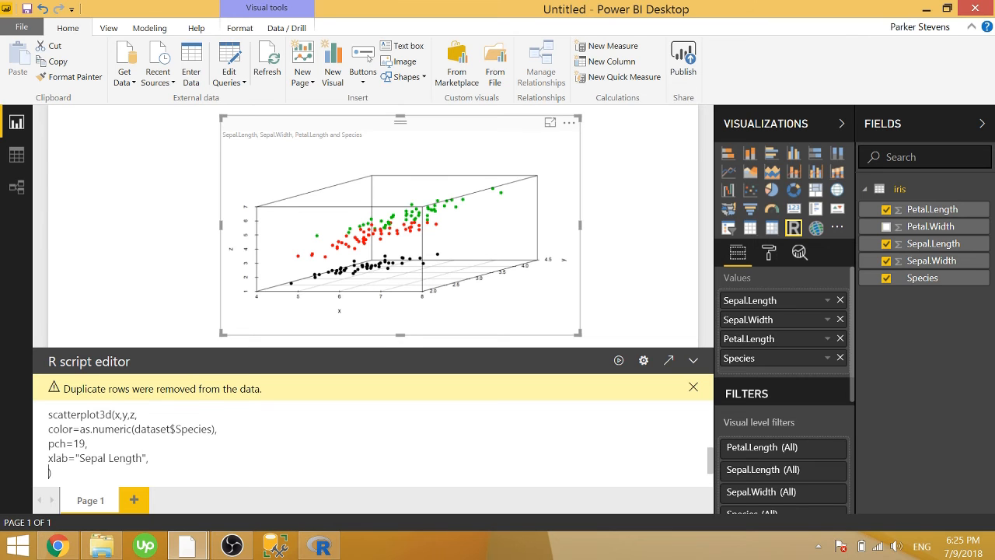
Add ylab="Sepal Width" and zlab="Petal Length" to the scatterplot3d call, run the script and deselect the visual
{"action": "type", "text": "ylab=\"Sepal Width\","}
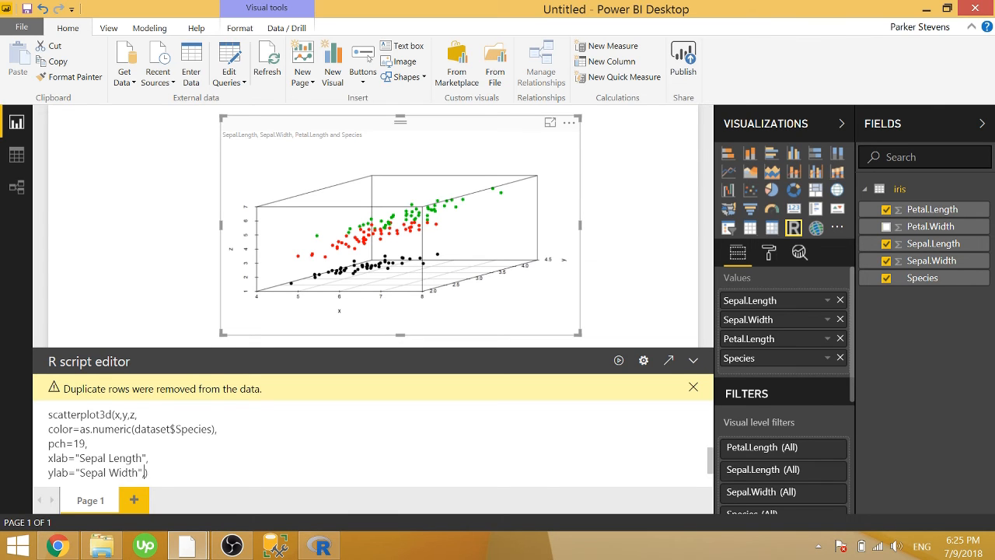
{"action": "key", "text": "Return"}
{"action": "type", "text": "zlab="}
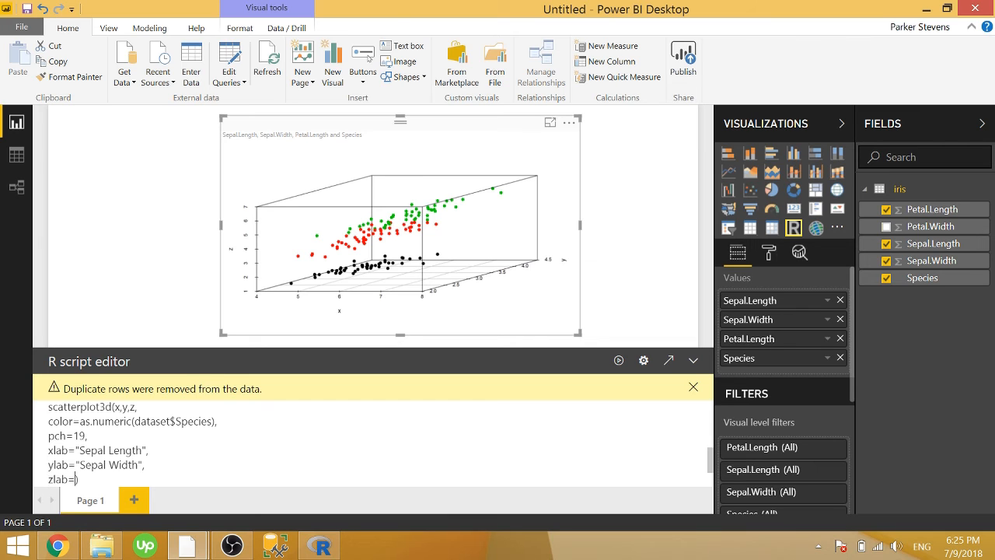
{"action": "type", "text": "\"Petal Length\""}
{"action": "left_click", "coordinate": [618, 362]}
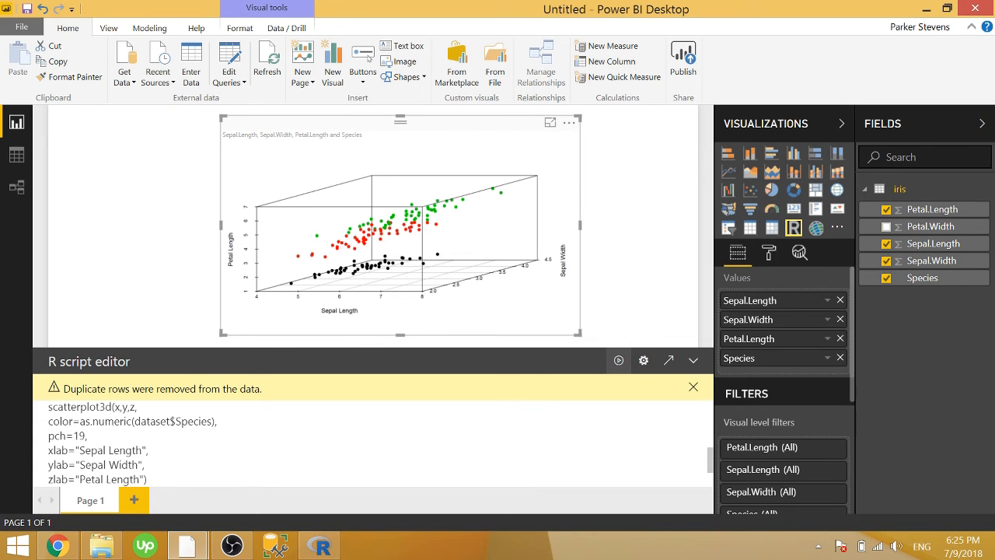
{"action": "left_click", "coordinate": [660, 232]}
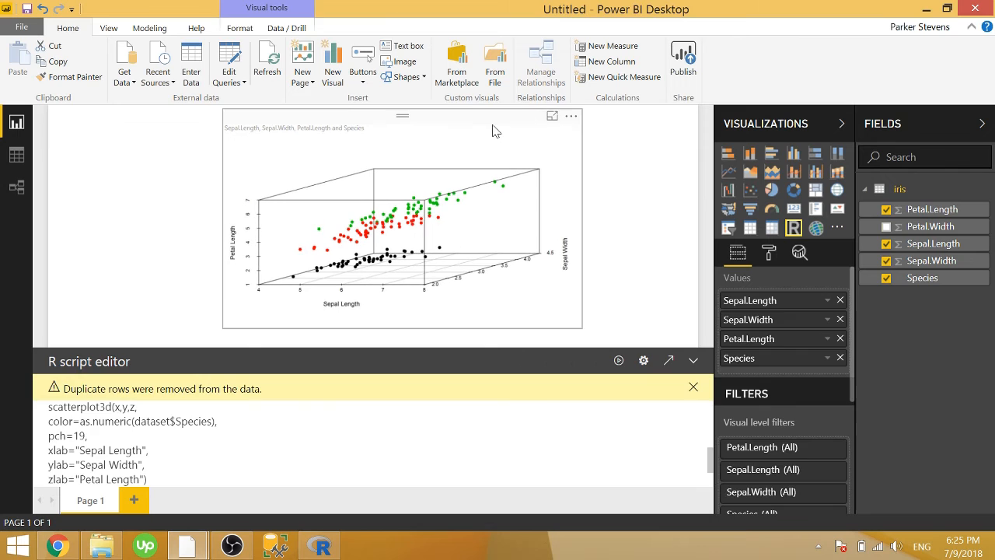
{"action": "left_click", "coordinate": [632, 152]}
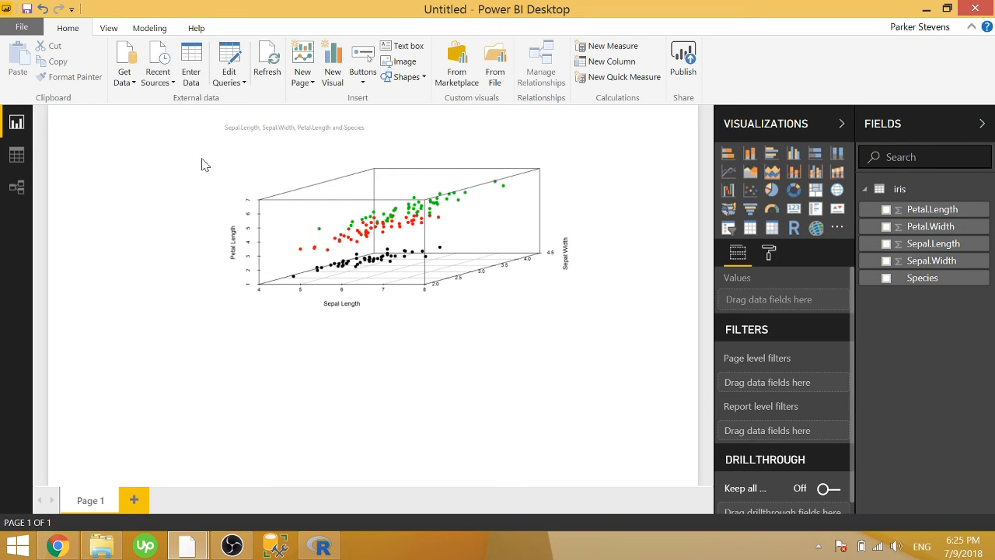
Create a whole-number what-if parameter named Angle with a maximum of 360 and a slicer on the page
{"action": "left_click", "coordinate": [149, 30]}
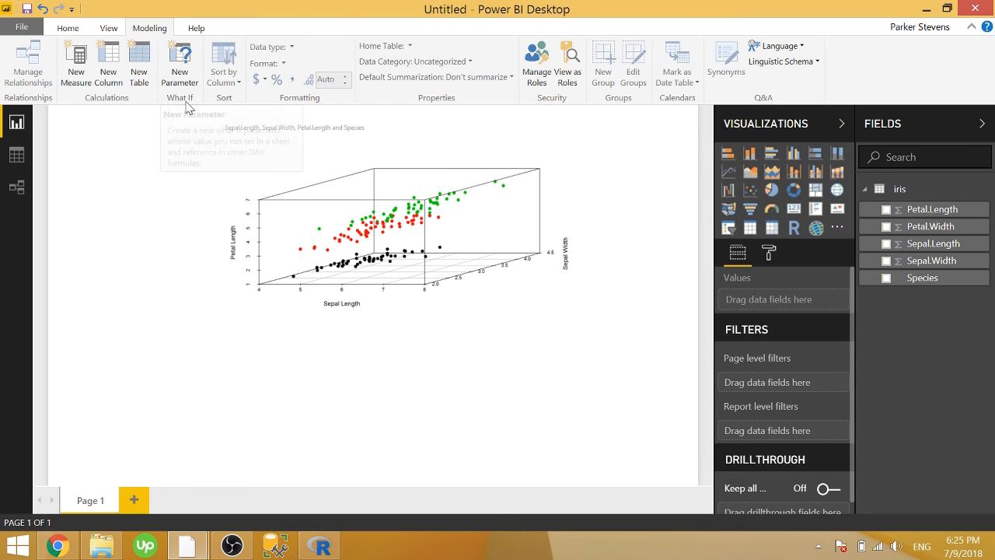
{"action": "left_click", "coordinate": [179, 72]}
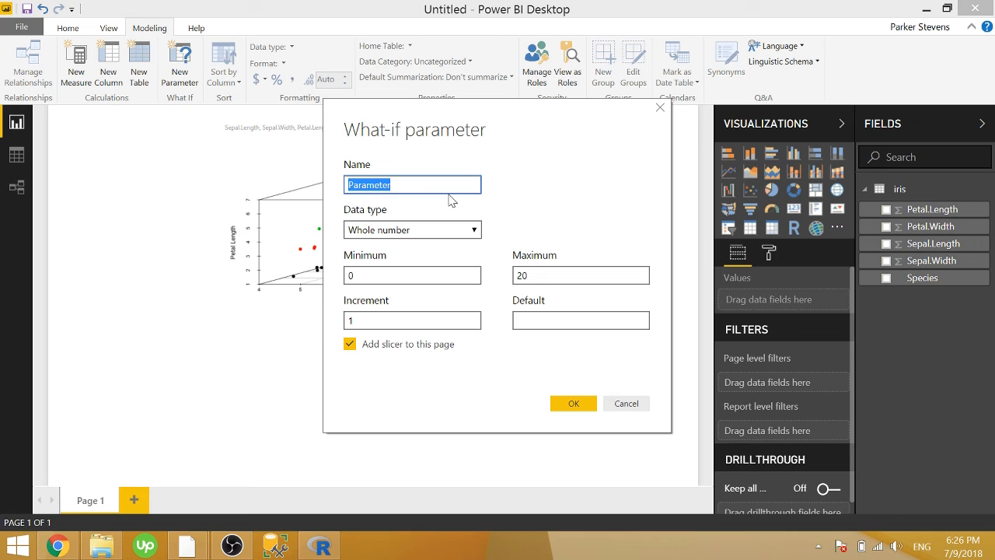
{"action": "type", "text": "Angle"}
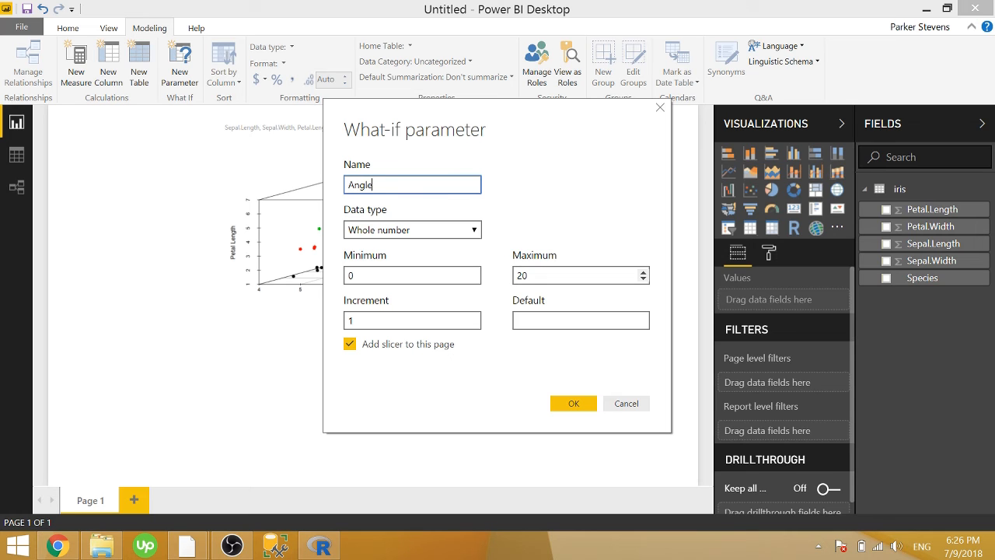
{"action": "left_click", "coordinate": [519, 275]}
{"action": "type", "text": "36"}
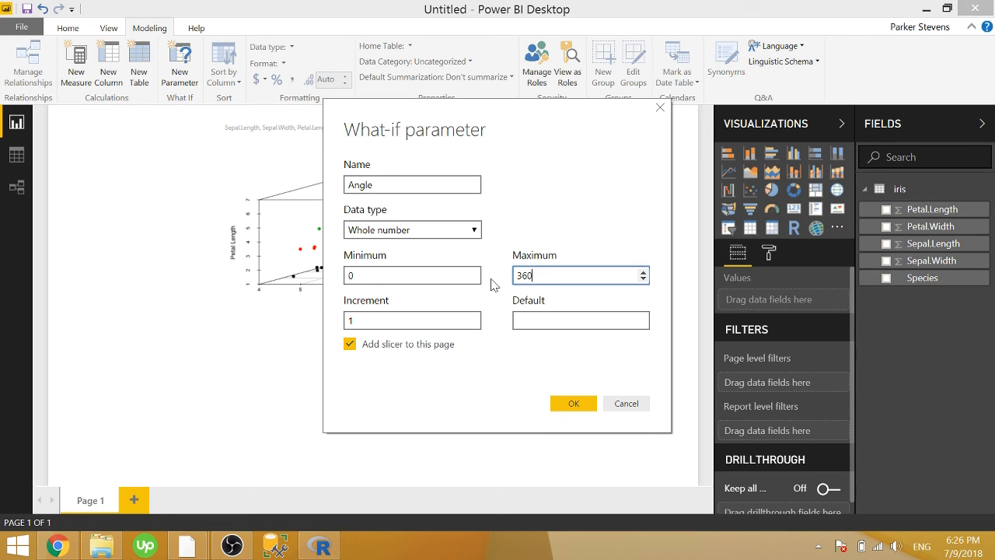
{"action": "left_click", "coordinate": [568, 402]}
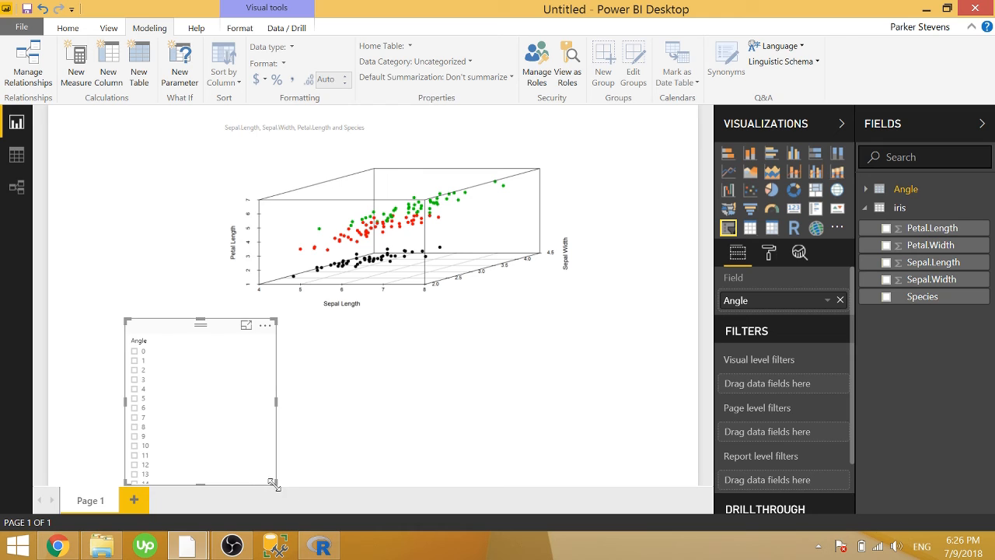
Resize the Angle slicer into a wide, short strip below the plot and change its type to Single Value
{"action": "left_click_drag", "start_coordinate": [274, 483], "coordinate": [639, 399]}
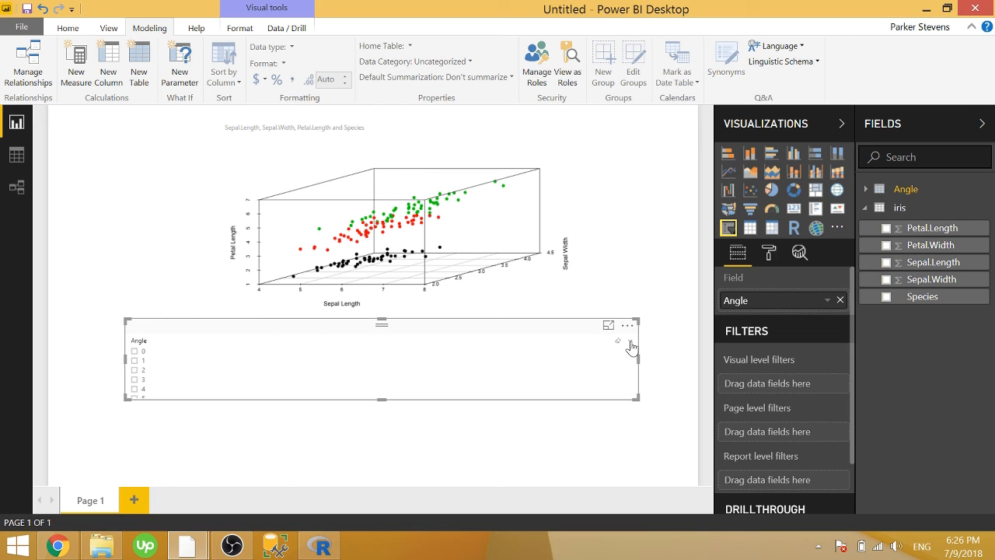
{"action": "left_click", "coordinate": [632, 342]}
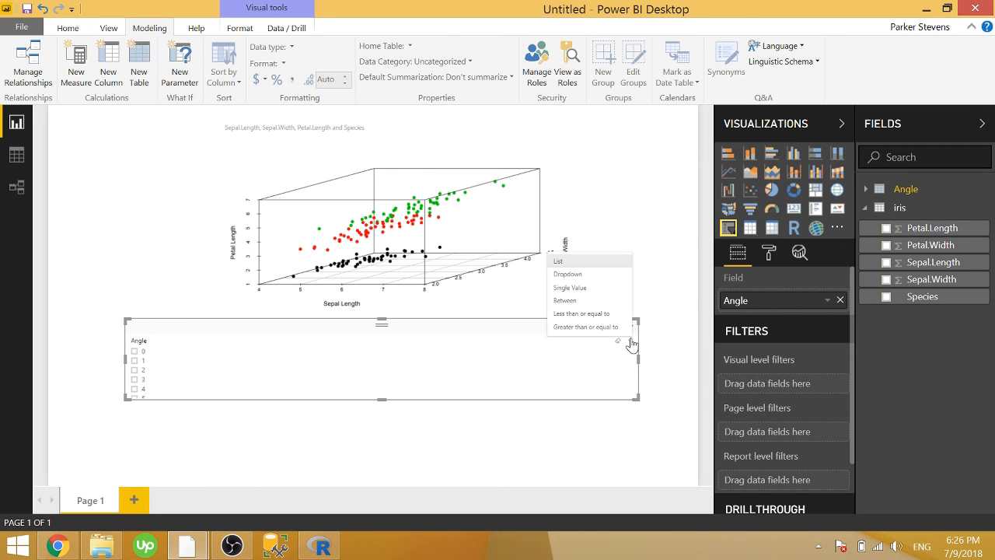
{"action": "left_click", "coordinate": [596, 293]}
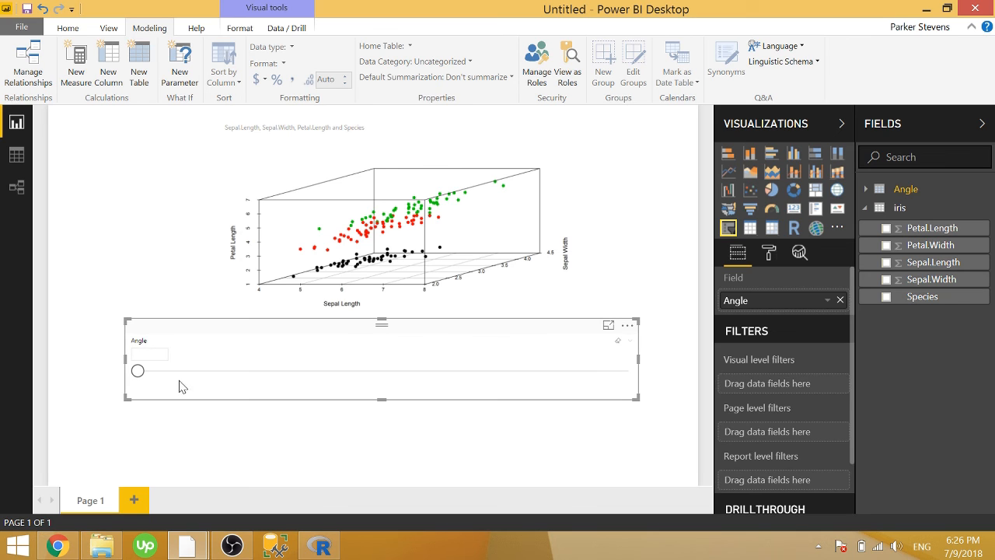
Set the Angle slicer to 30 and shift the slicer slightly to the right beneath the plot
{"action": "left_click_drag", "start_coordinate": [141, 375], "coordinate": [185, 380]}
{"action": "left_click_drag", "start_coordinate": [222, 334], "coordinate": [256, 337]}
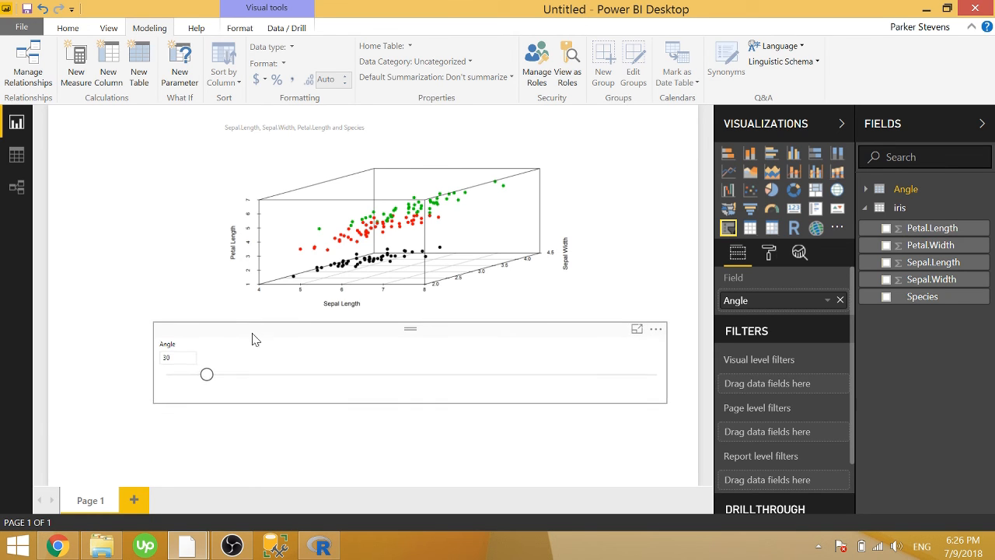
Set the Angle slicer to 55, add the Angle field to the R scatter plot's values and summarize it as Average
{"action": "left_click_drag", "start_coordinate": [214, 376], "coordinate": [244, 377]}
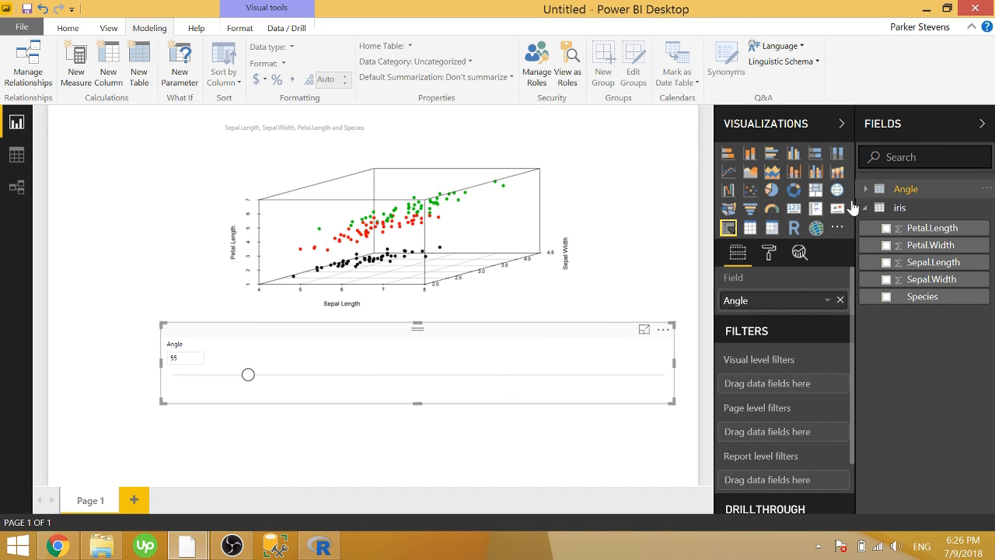
{"action": "left_click", "coordinate": [503, 200]}
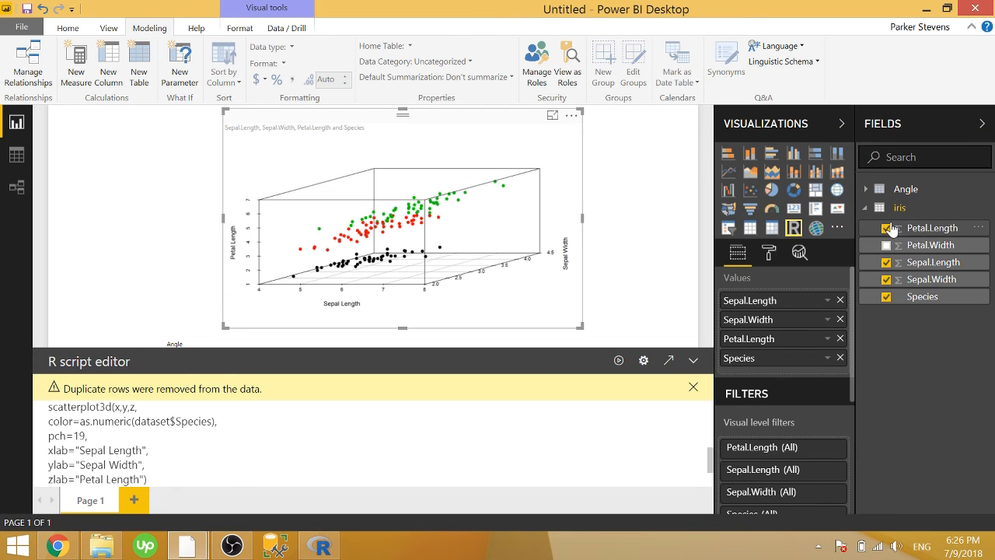
{"action": "left_click", "coordinate": [866, 189]}
{"action": "left_click_drag", "start_coordinate": [891, 208], "coordinate": [785, 371]}
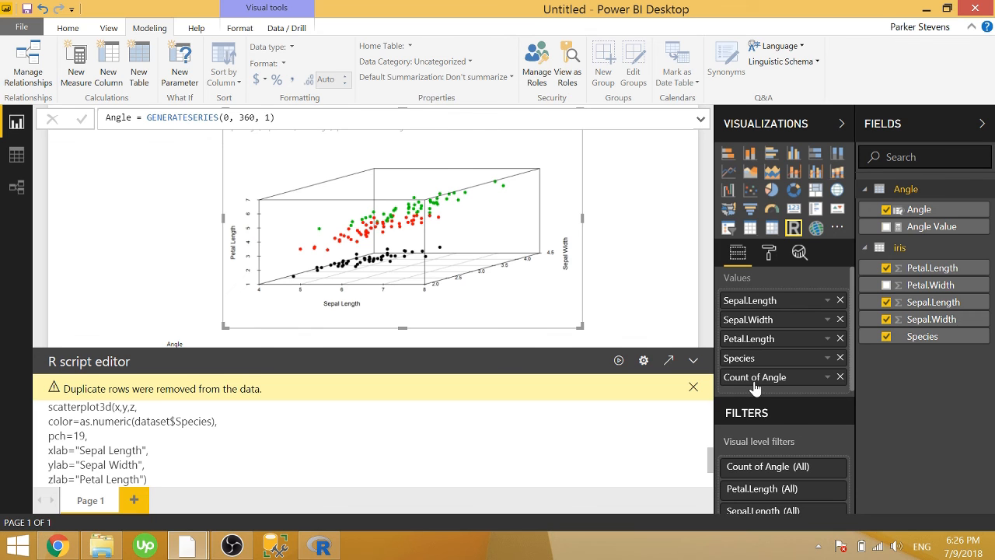
{"action": "left_click", "coordinate": [828, 377]}
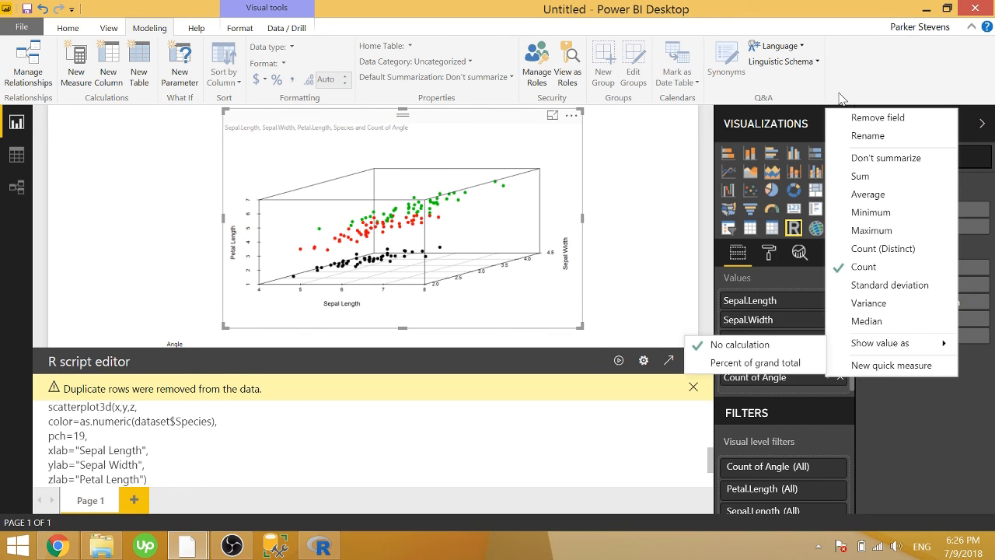
{"action": "left_click", "coordinate": [891, 201]}
{"action": "left_click", "coordinate": [677, 237]}
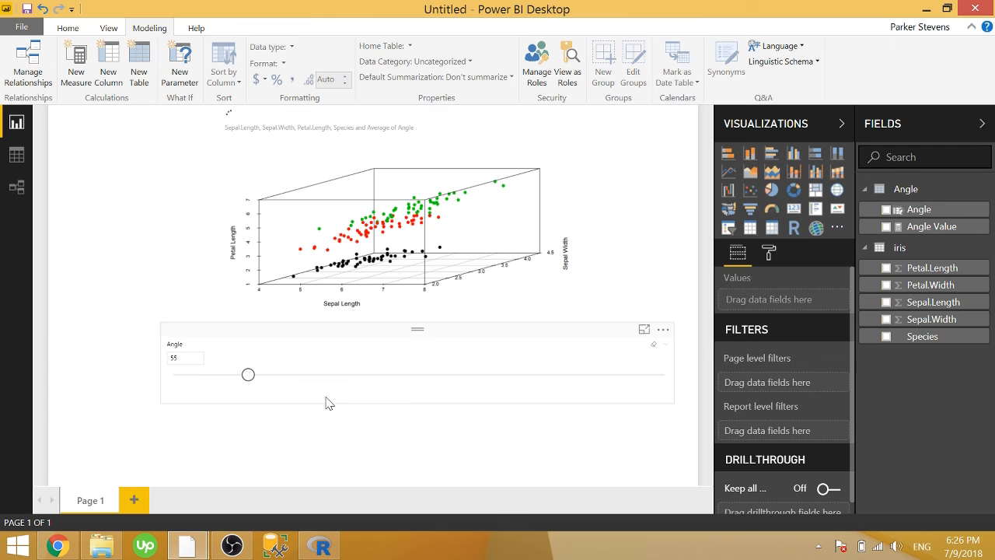
{"action": "left_click", "coordinate": [171, 357]}
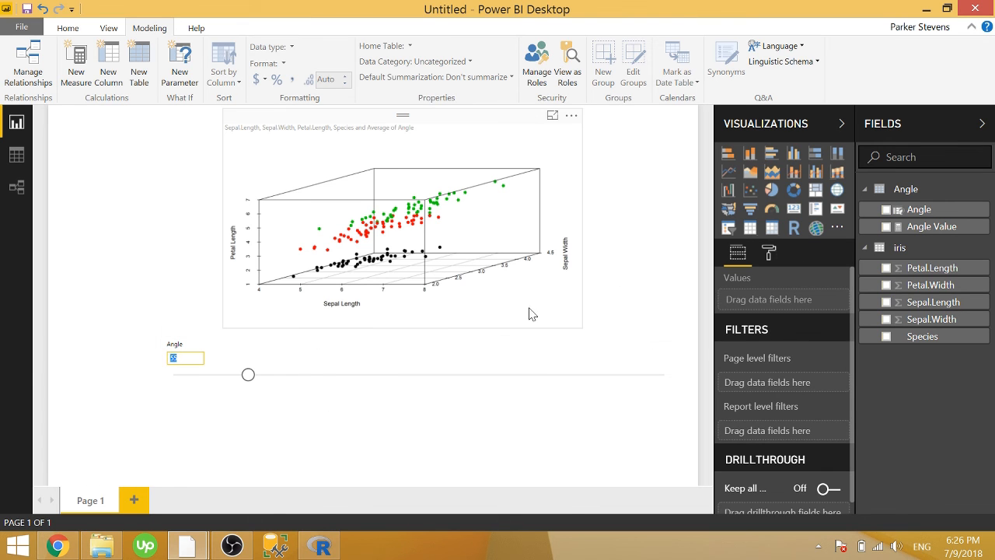
{"action": "left_click", "coordinate": [500, 217]}
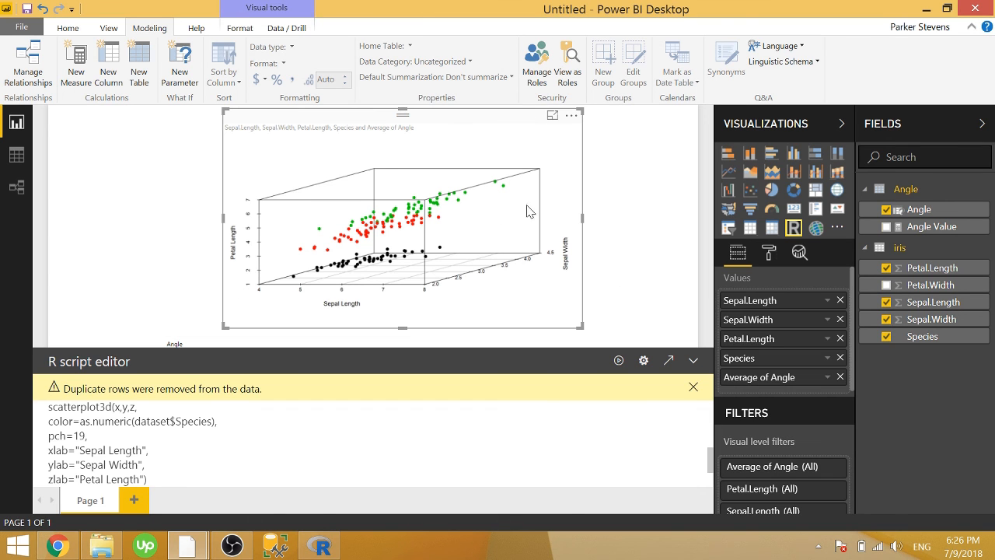
{"action": "left_click", "coordinate": [637, 271]}
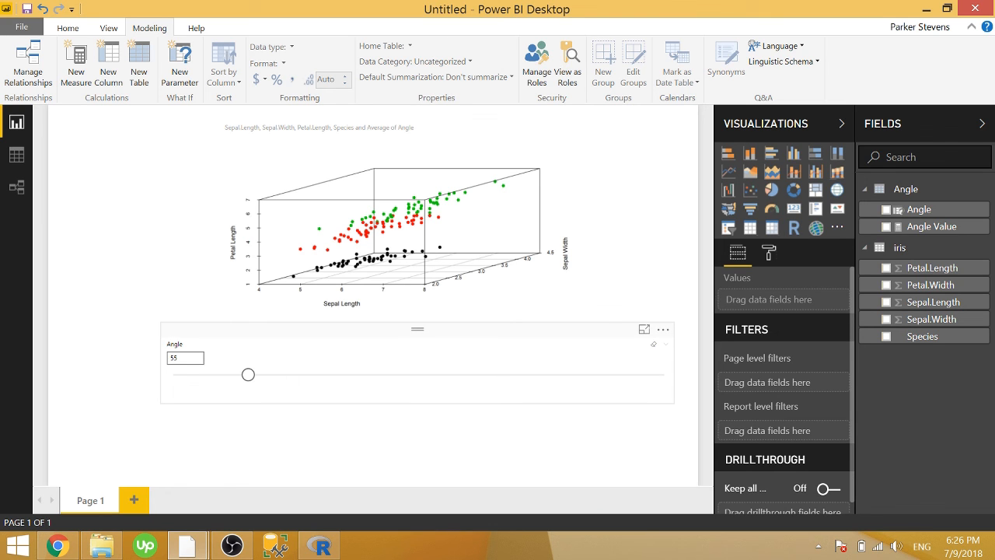
Add the argument angle=dataset$Angle[1] to the end of the scatterplot3d call, run the script and deselect the visual
{"action": "left_click", "coordinate": [553, 214]}
{"action": "left_click", "coordinate": [146, 464]}
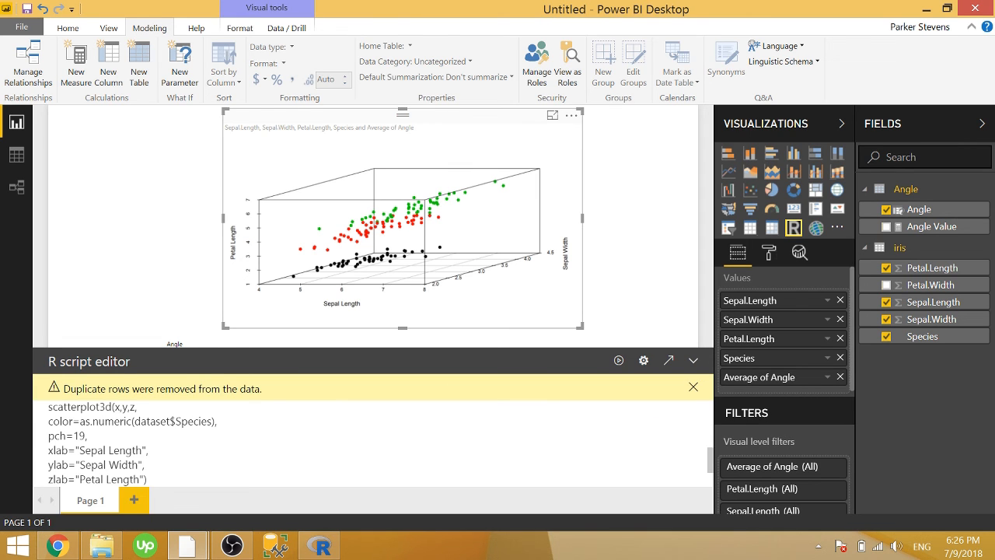
{"action": "scroll", "coordinate": [373, 443], "scroll_direction": "down", "scroll_amount": 1}
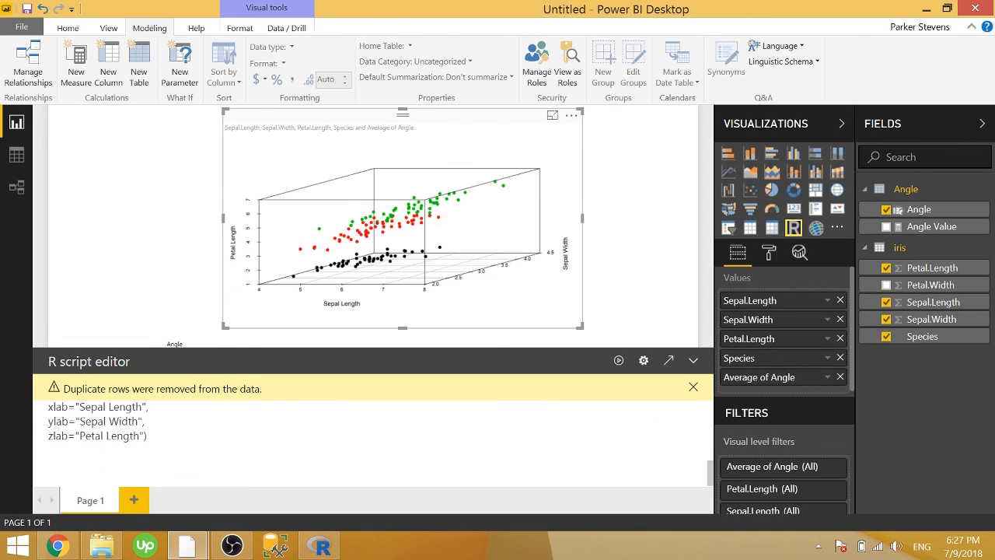
{"action": "key", "text": "Return"}
{"action": "type", "text": "angle=dataset$Angle[1])"}
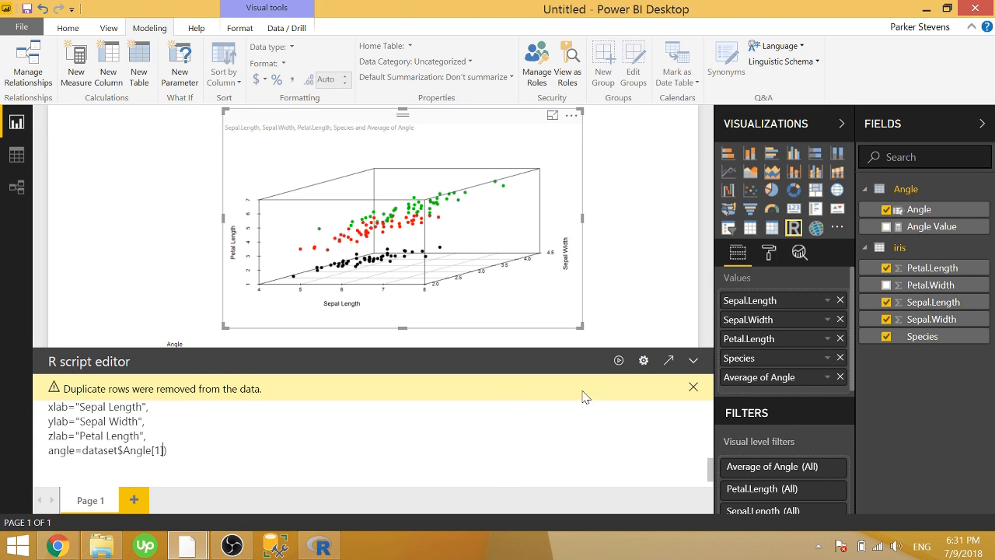
{"action": "left_click", "coordinate": [618, 361]}
{"action": "left_click", "coordinate": [636, 242]}
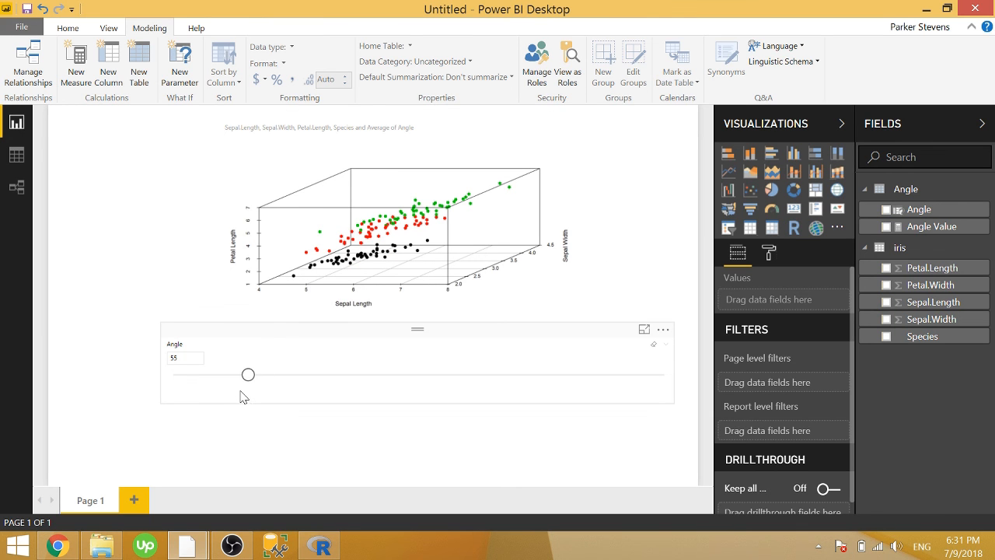
Rotate the 3D plot by moving the Angle slicer to 166 and on to 280
{"action": "left_click_drag", "start_coordinate": [247, 379], "coordinate": [399, 374]}
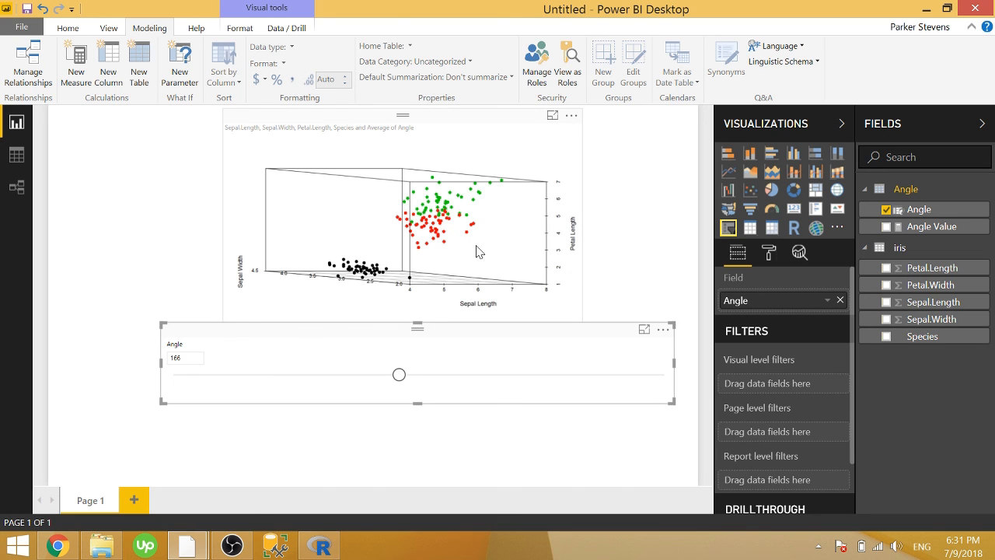
{"action": "left_click_drag", "start_coordinate": [399, 374], "coordinate": [551, 375]}
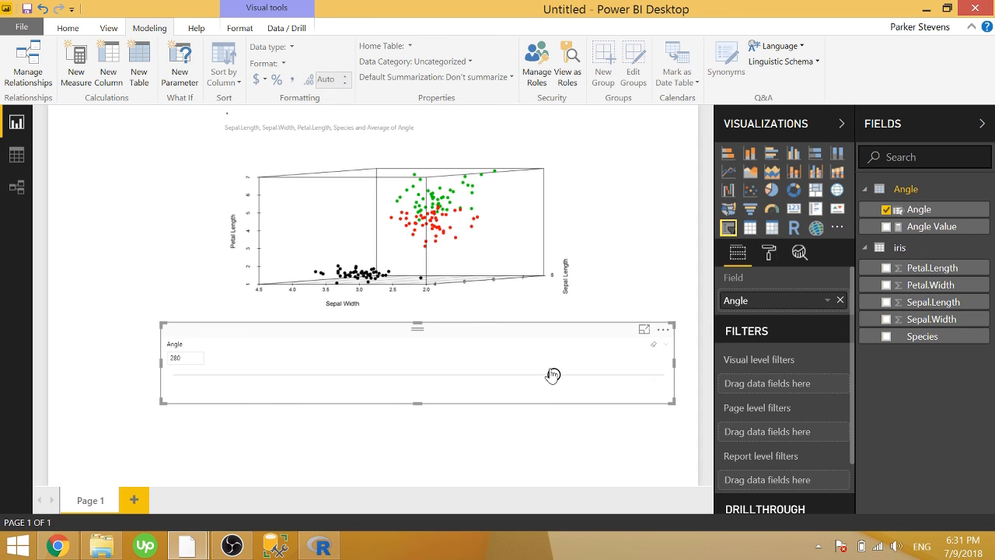